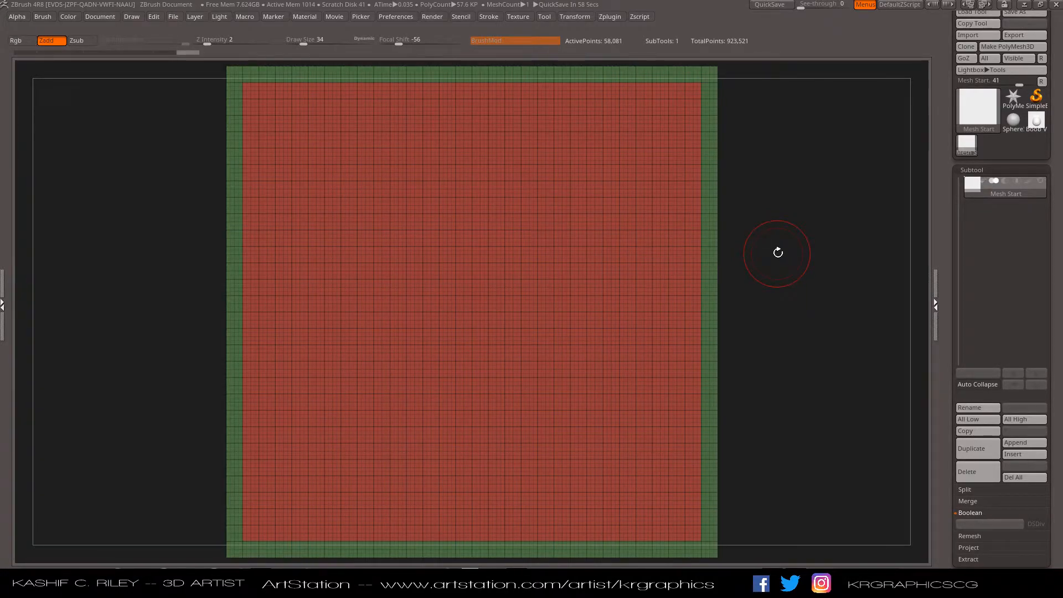
Step: Apply the gw_wax material to the flat starting plane and show its polyframe from the front
key("shift+f")
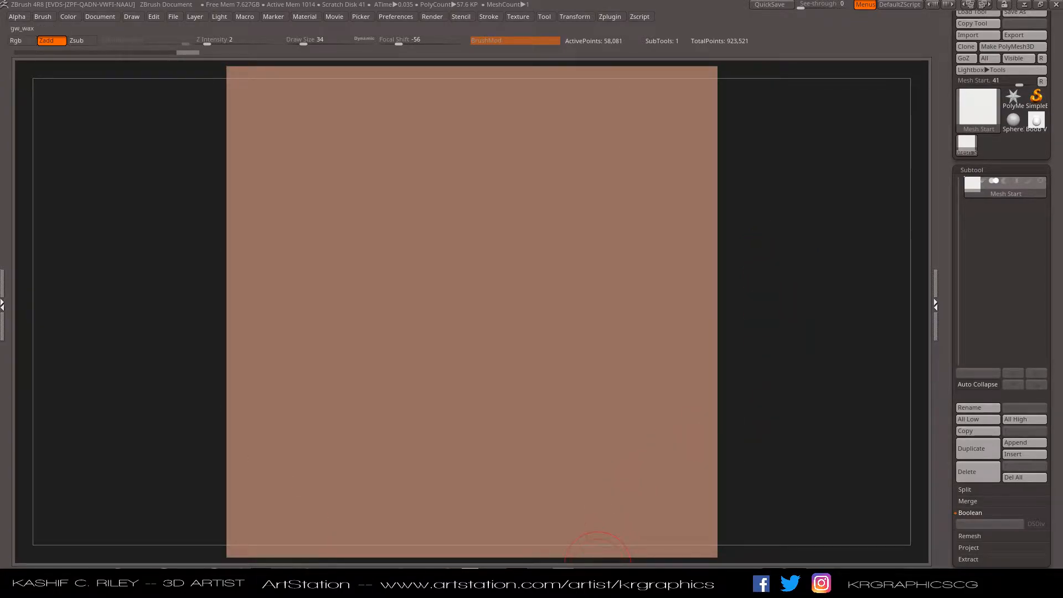
left_click(568, 579)
mouse_move(784, 348)
right_mouse_down("ctrl")
mouse_move(776, 318)
mouse_move(771, 329)
right_mouse_up("ctrl")
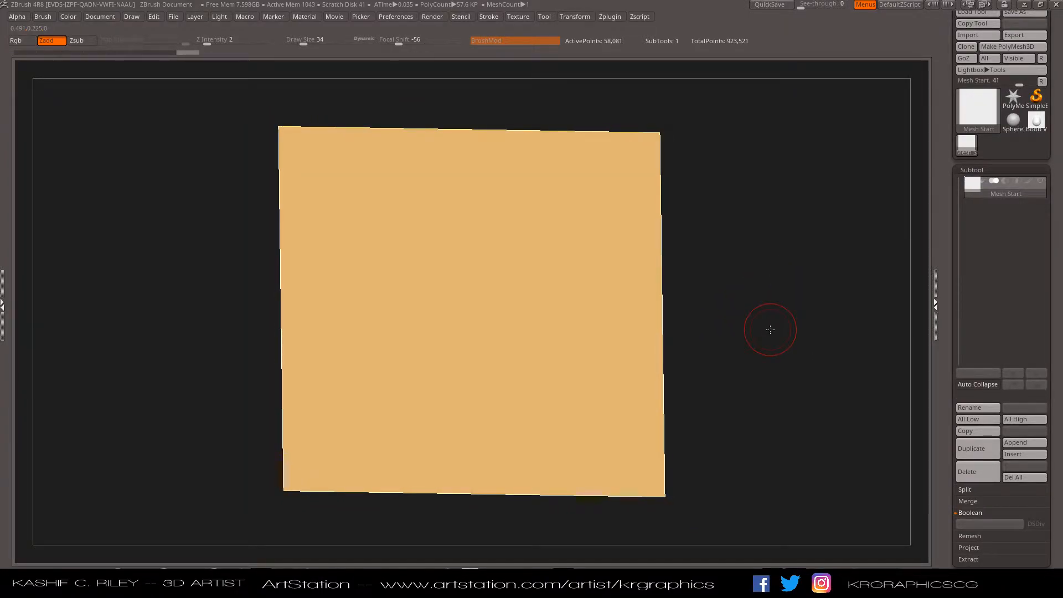
right_click_drag(752, 331, 764, 339, "shift")
key("shift+f")
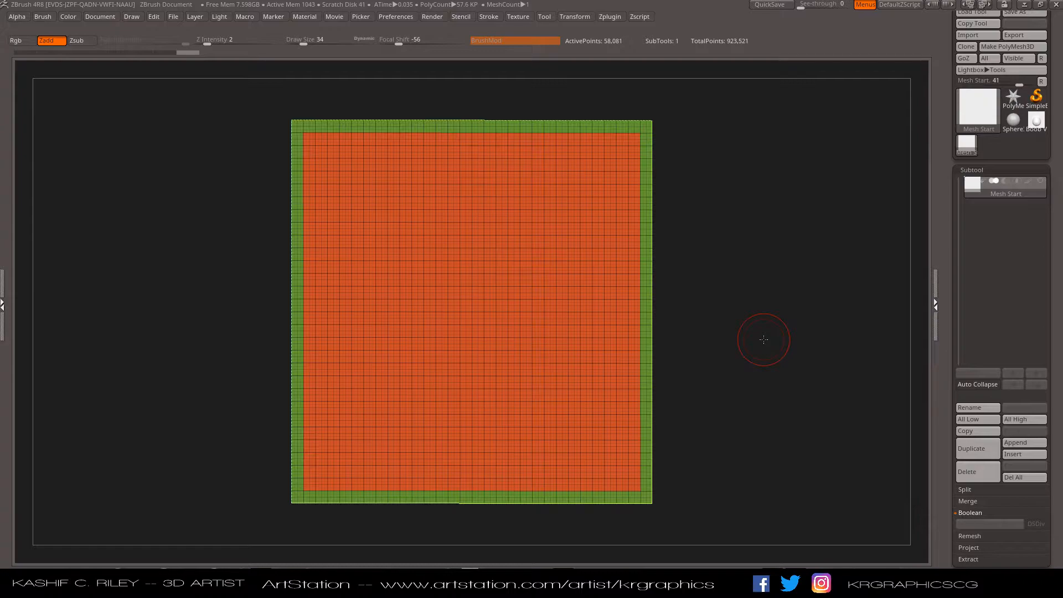
mouse_move(764, 339)
right_mouse_down()
mouse_move(743, 346)
mouse_move(755, 339)
right_mouse_up()
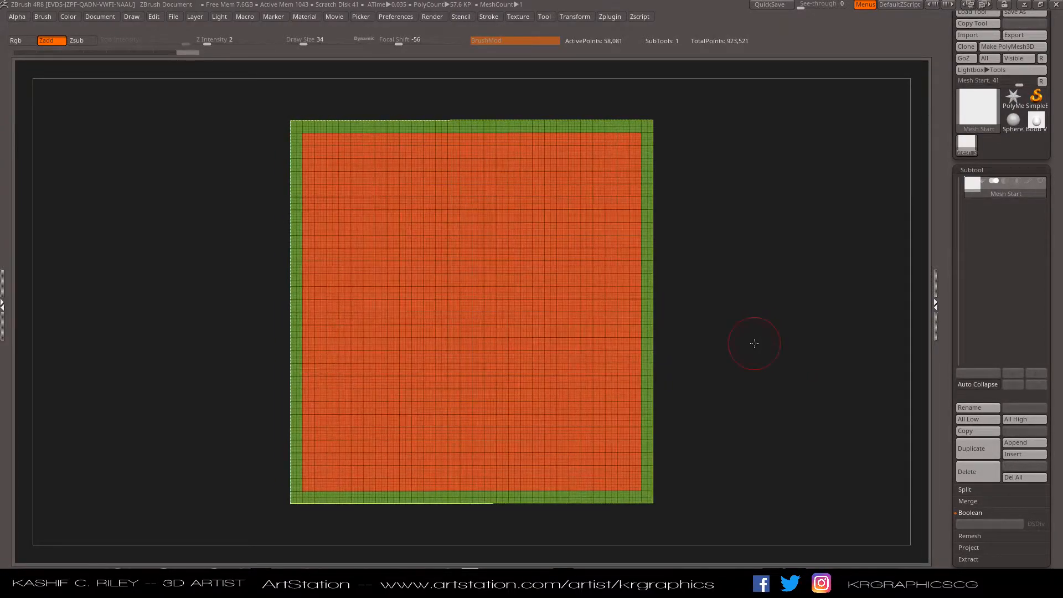
Step: Choose the Standard brush with the DragRect stroke and Alpha 14
key("b")
key("s")
key("t")
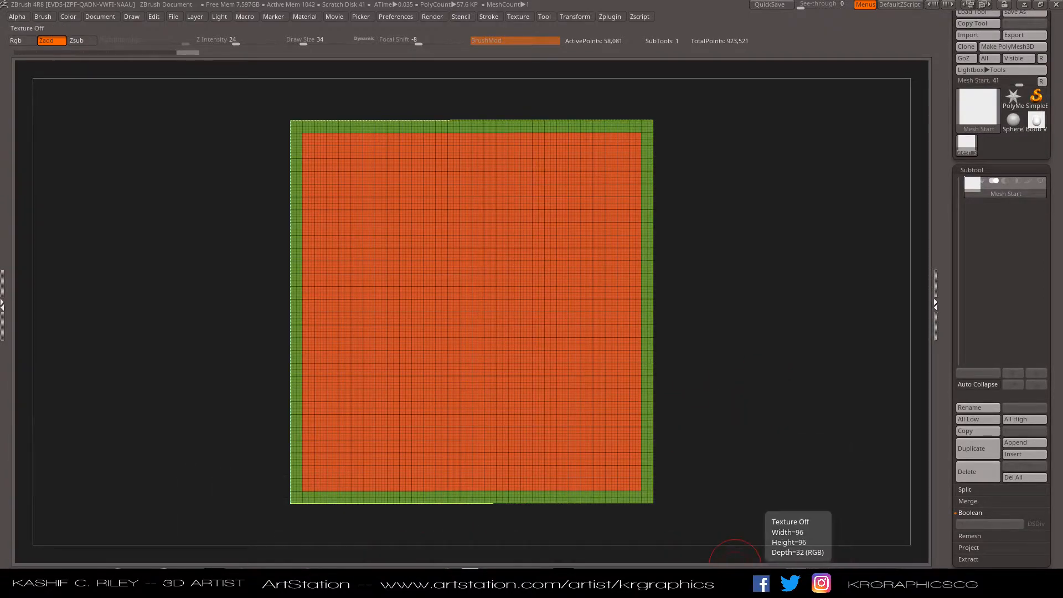
left_click(781, 556)
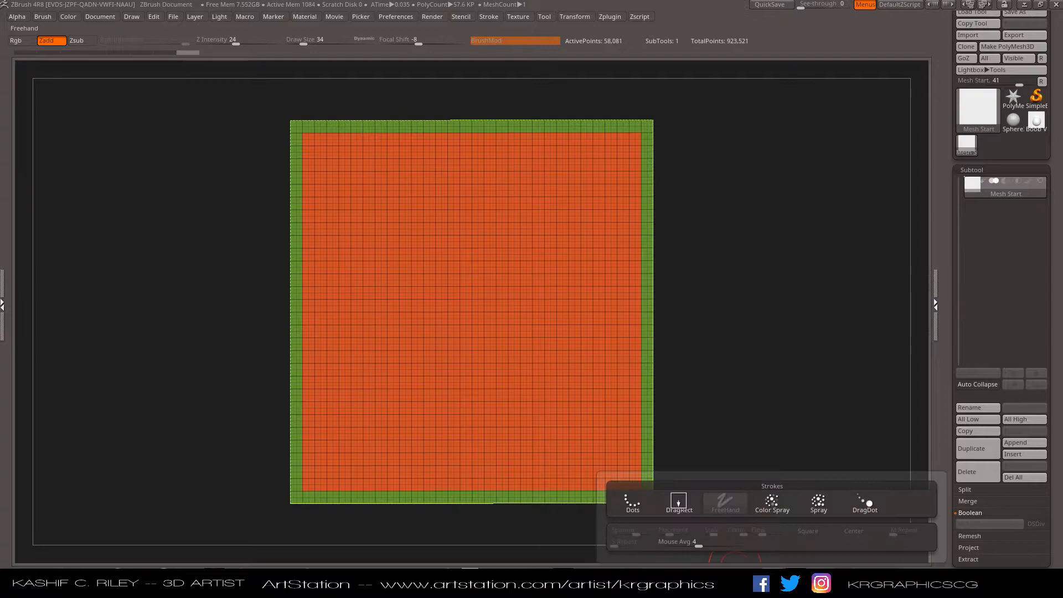
left_click(681, 504)
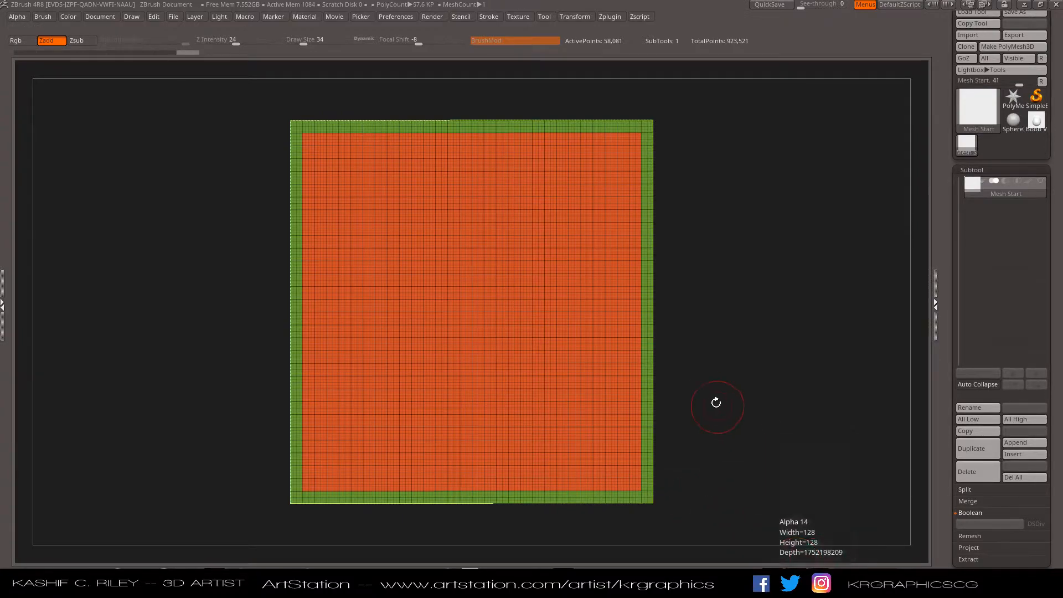
left_click(809, 555)
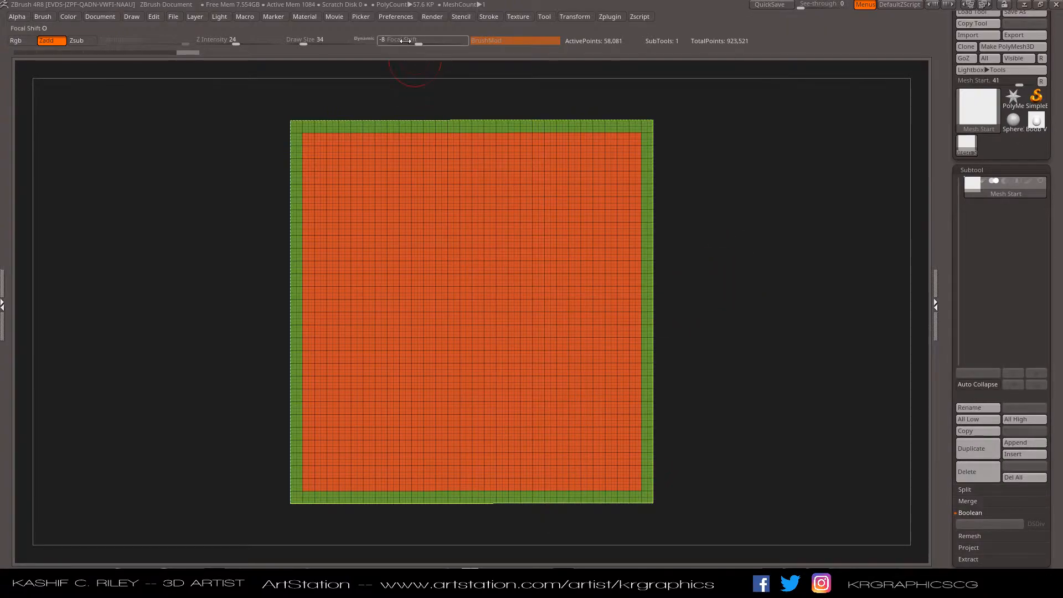
Step: Set the brush's Draw Size to 69 and Z Intensity to 100, and hide the polyframe
left_click_drag(322, 42, 330, 42)
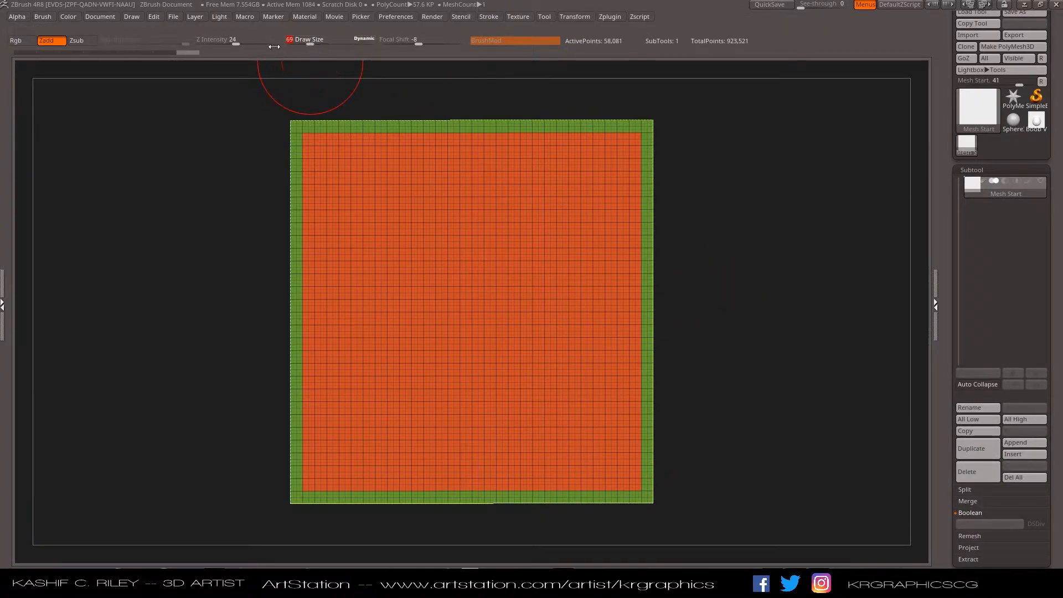
left_click_drag(237, 45, 249, 44)
key("shift+f")
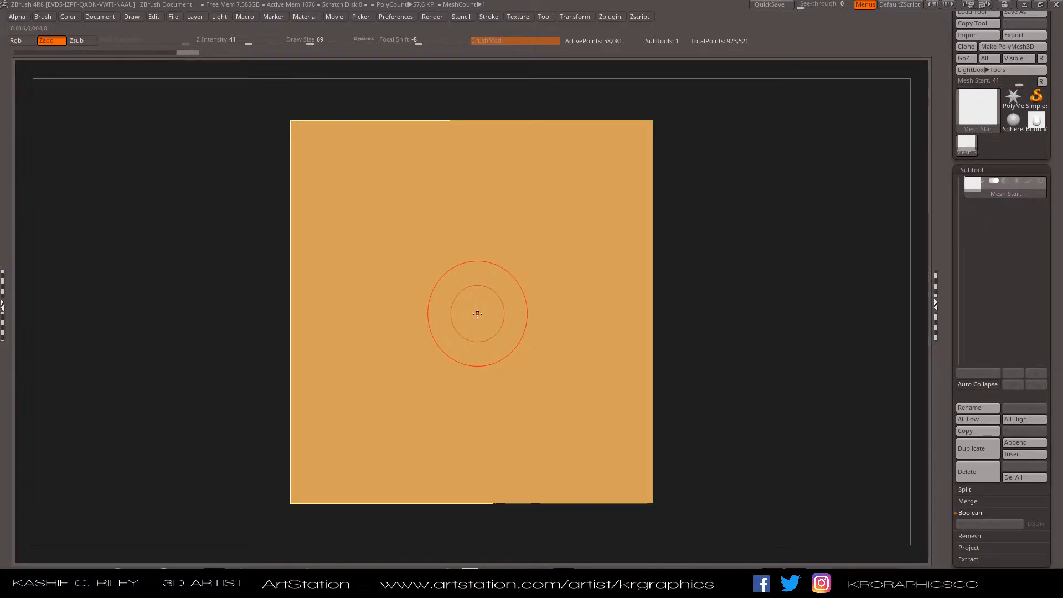
left_click_drag(248, 43, 300, 54)
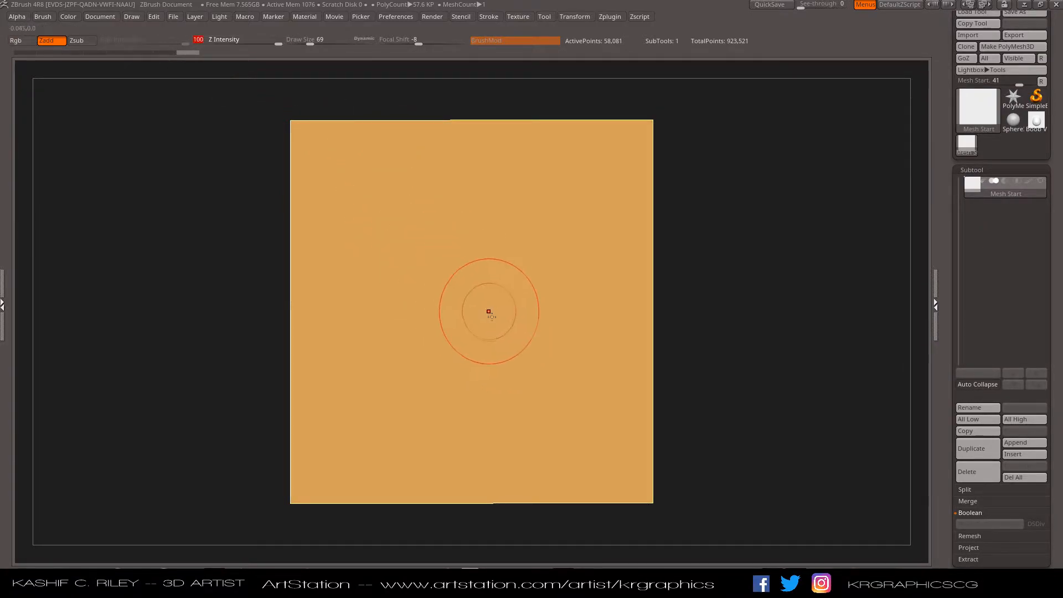
Step: Pull a large round raised form out of the plane's centre and inspect its stretched polygons with the polyframe shown
mouse_move(485, 322)
left_mouse_down()
mouse_move(496, 446)
mouse_move(514, 453)
left_mouse_up()
mouse_move(713, 372)
left_mouse_down()
mouse_move(705, 277)
mouse_move(743, 336)
left_mouse_up()
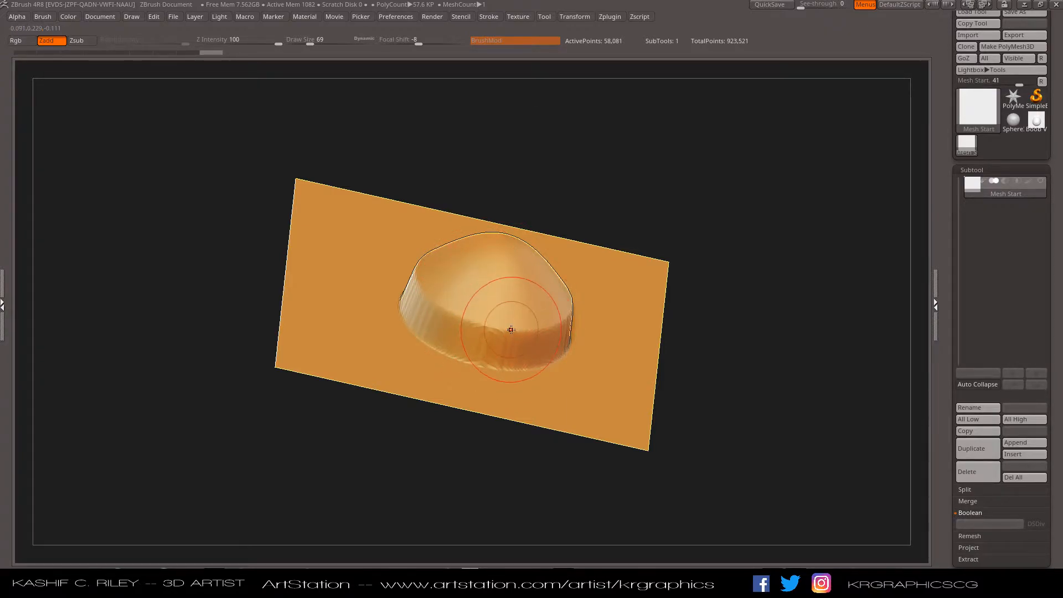
key("shift+f")
mouse_move(733, 284)
left_mouse_down()
mouse_move(750, 337)
mouse_move(712, 344)
mouse_move(757, 338)
mouse_move(750, 344)
left_mouse_up()
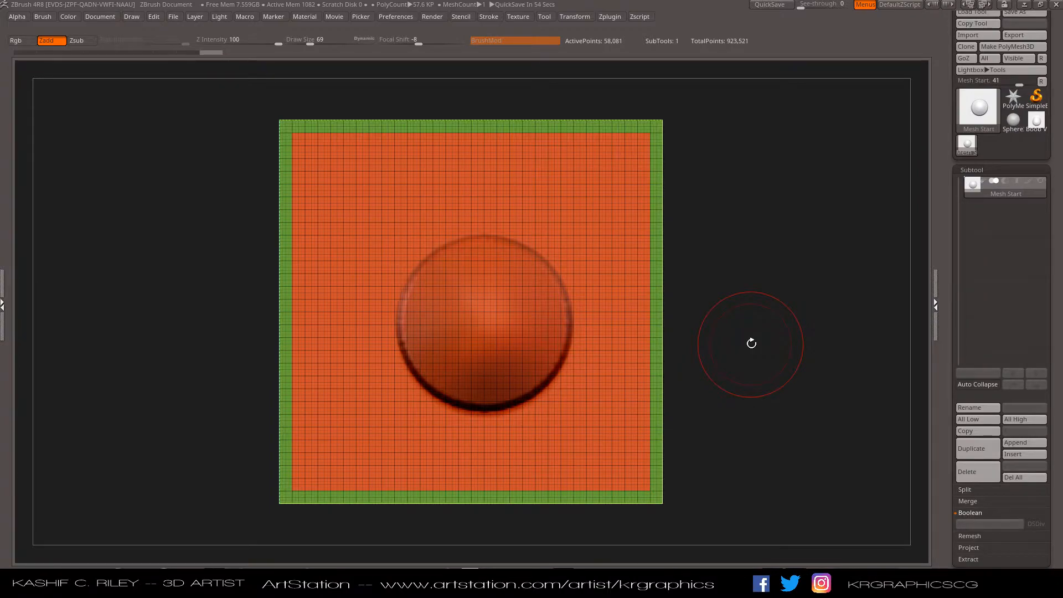
left_click_drag(704, 316, 737, 324)
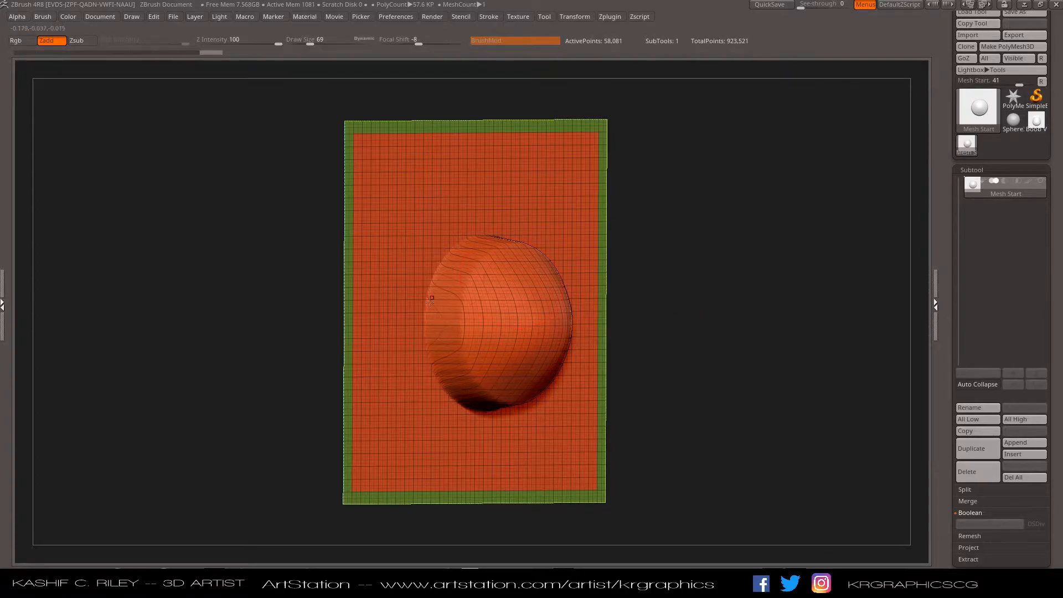
left_click_drag(720, 375, 707, 369)
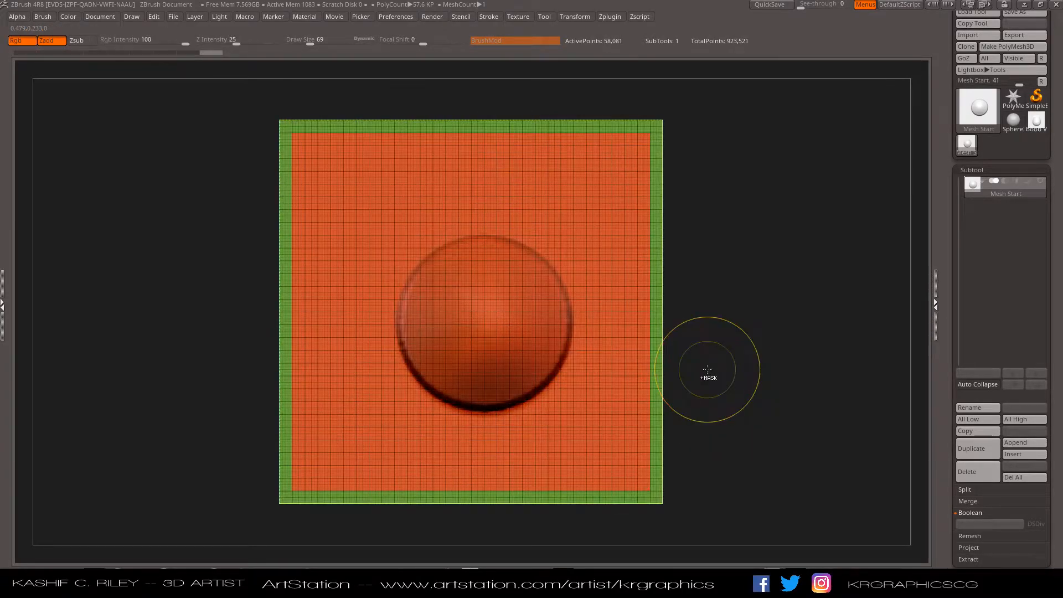
Step: Undo the round raised form on the plane
key("ctrl+z")
key("ctrl+z")
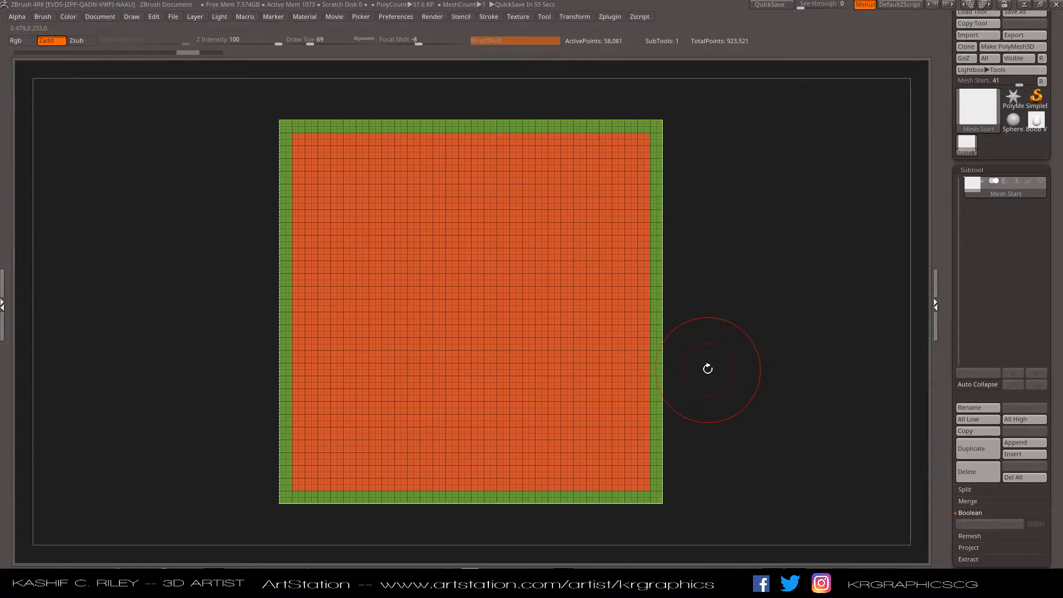
mouse_move(726, 360)
left_mouse_down()
mouse_move(767, 363)
mouse_move(726, 370)
left_mouse_up()
left_click_drag(204, 335, 192, 337)
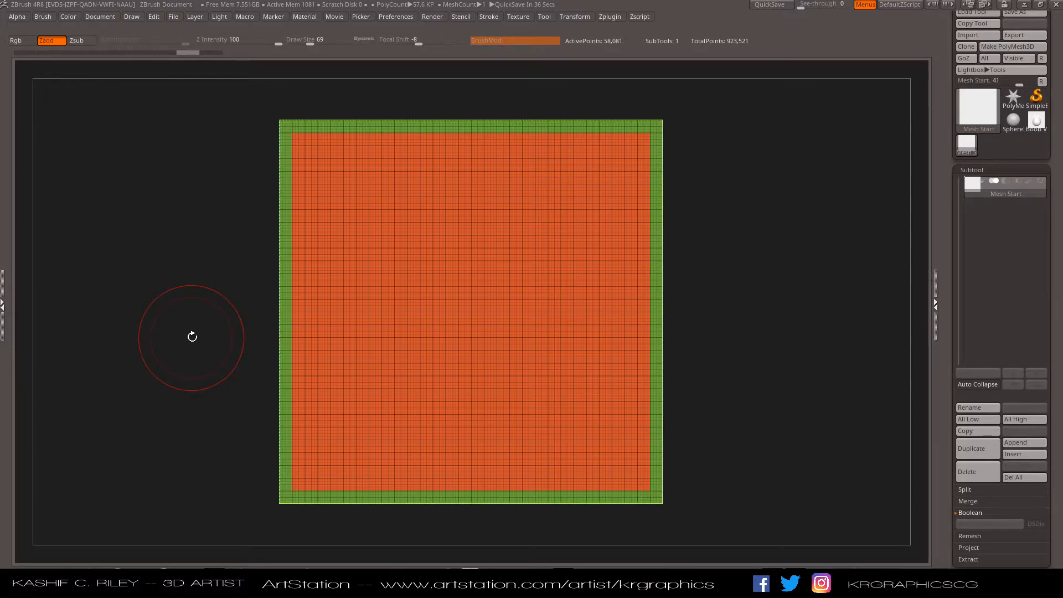
Step: Switch to the Boob VDM mesh, hide its polyframe and examine the sculpted form from the front and in profile
left_click(1039, 122)
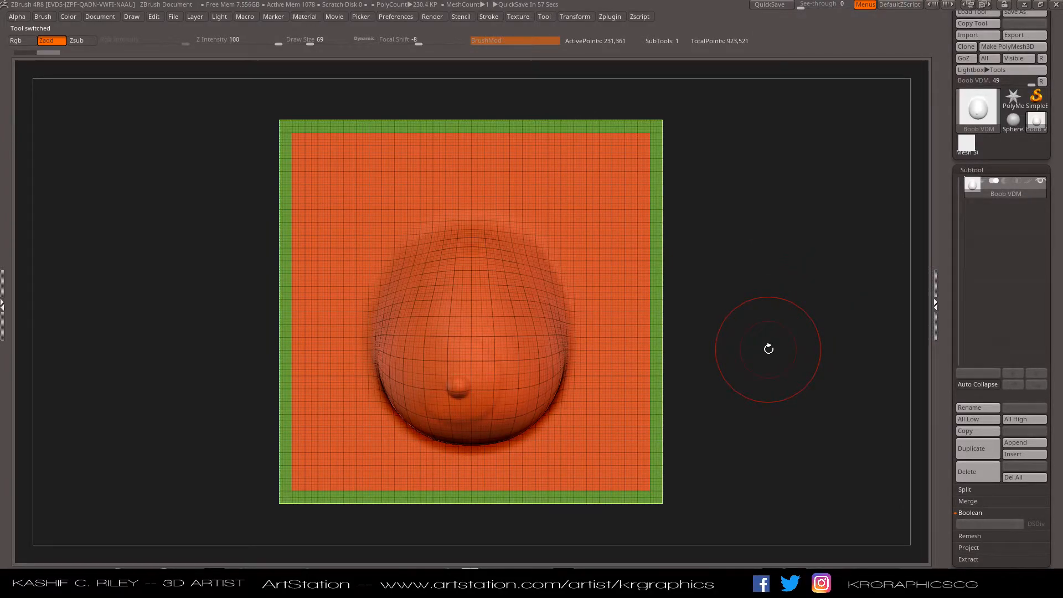
key("shift+f")
left_click_drag(769, 349, 770, 386)
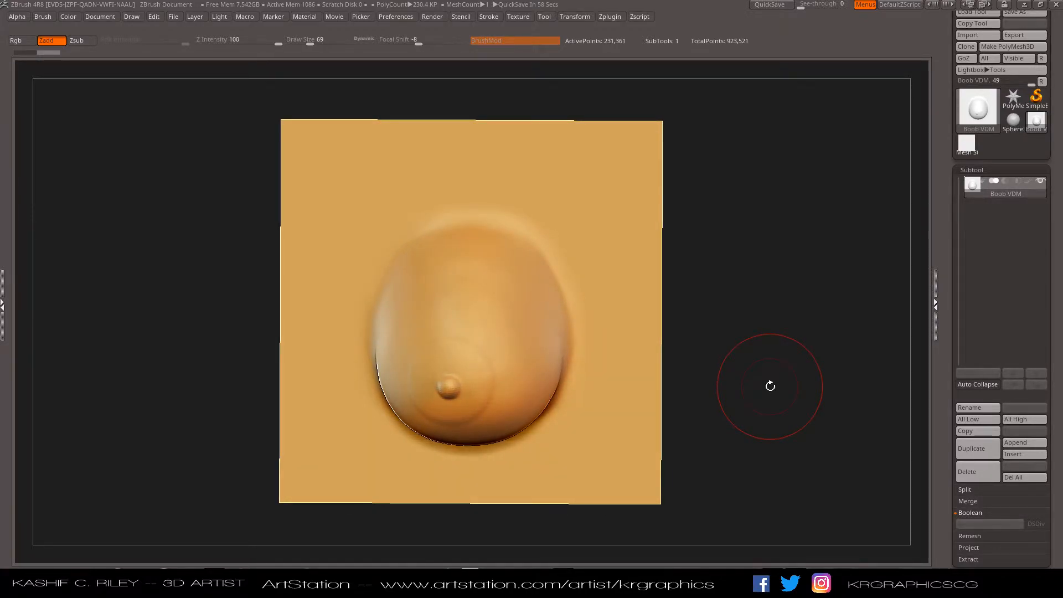
key("shift")
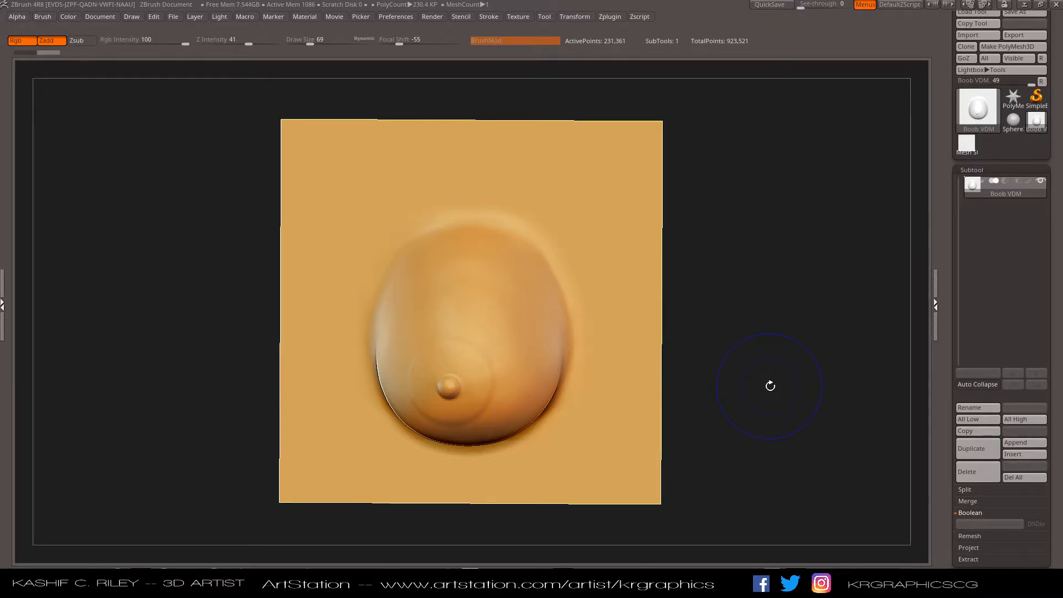
mouse_move(750, 385)
left_mouse_down()
mouse_move(815, 393)
mouse_move(797, 399)
left_mouse_up()
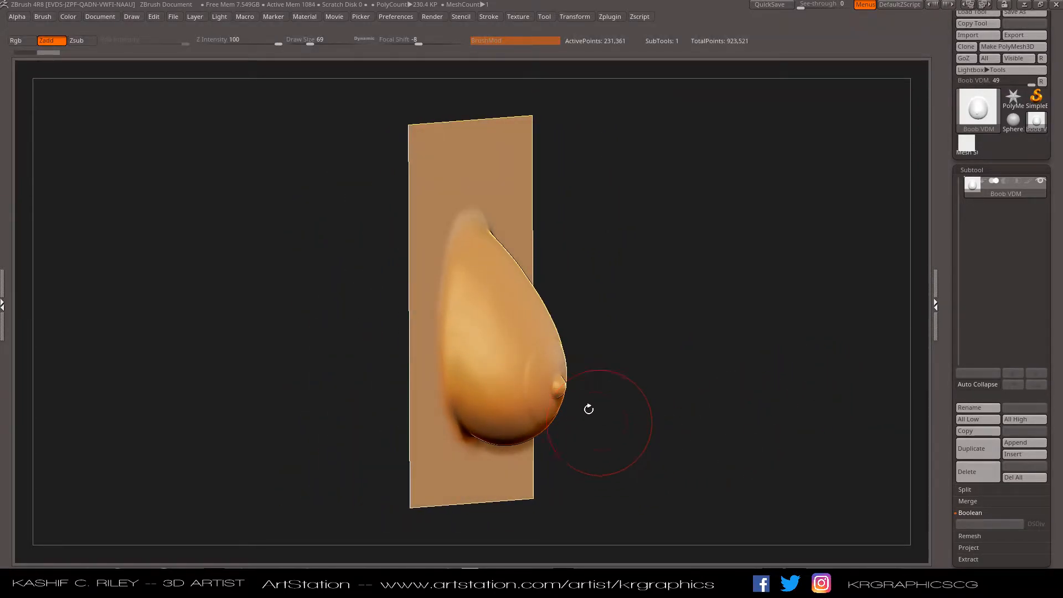
left_click(517, 284, "ctrl+shift")
left_click(652, 346, "ctrl+shift")
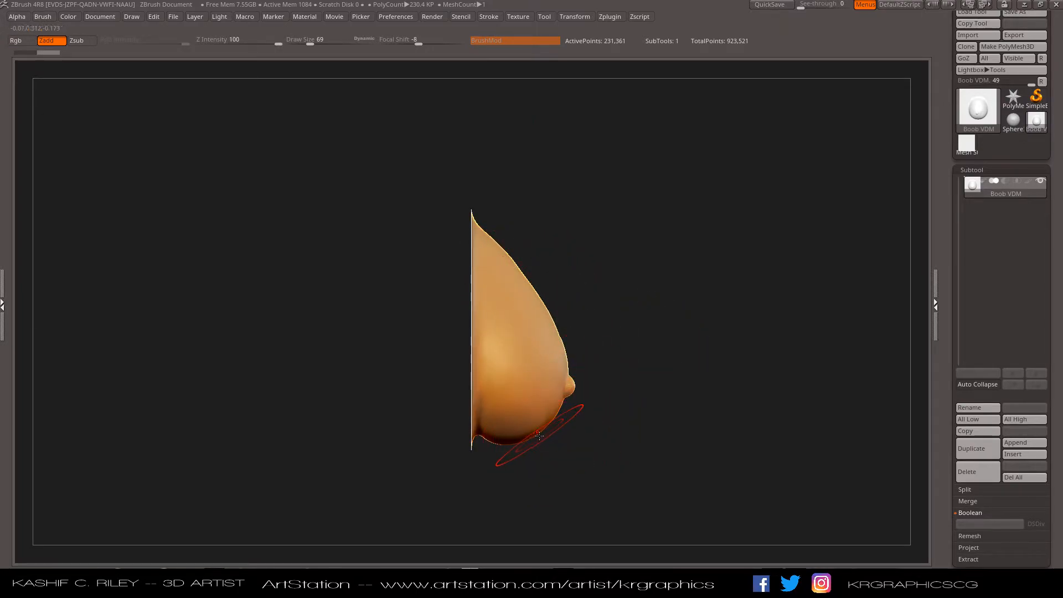
left_click_drag(605, 420, 567, 425)
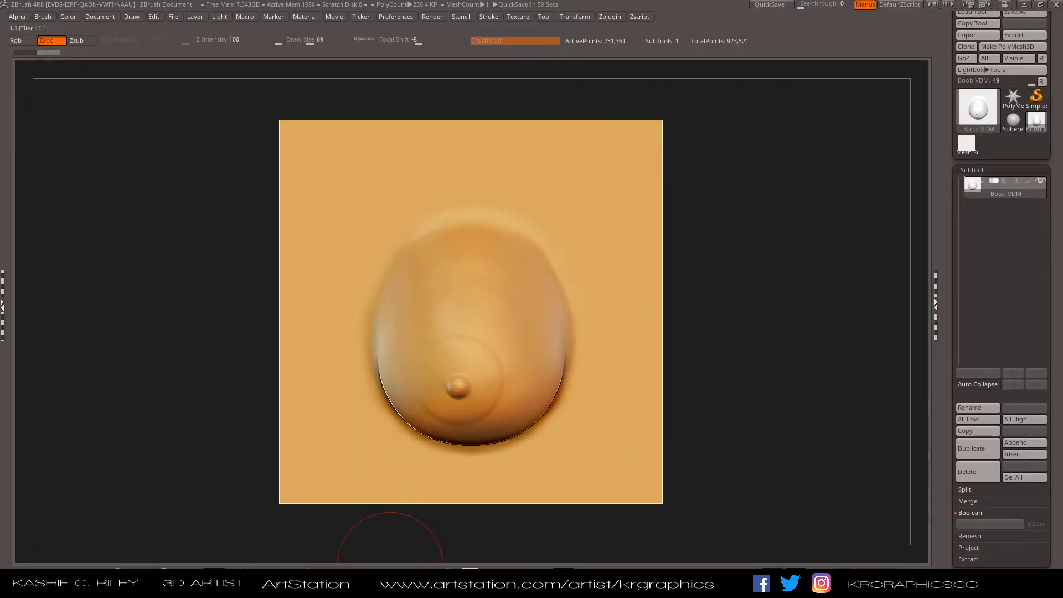
Step: Examine the sculpted mesh's polygon flow at an angle, using the polyframe display
left_click(258, 581)
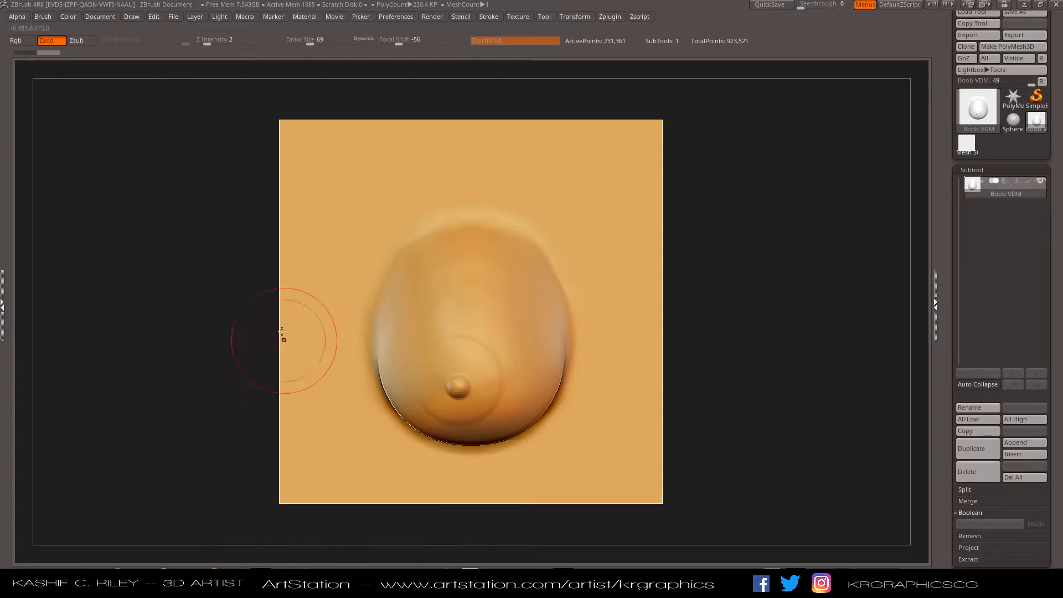
left_click_drag(246, 176, 444, 304)
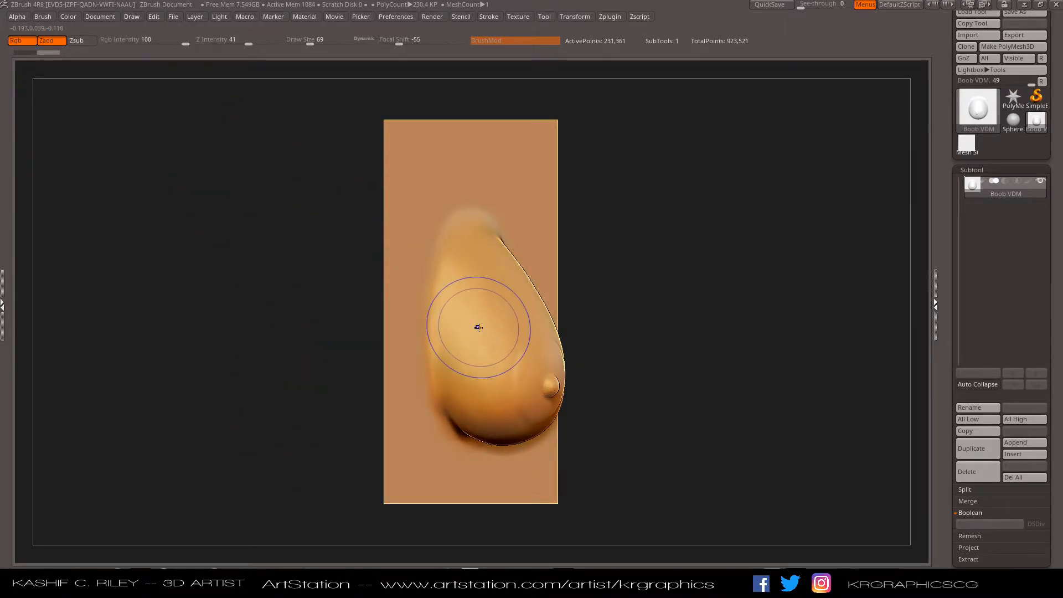
key("shift+f")
left_click_drag(332, 251, 393, 276)
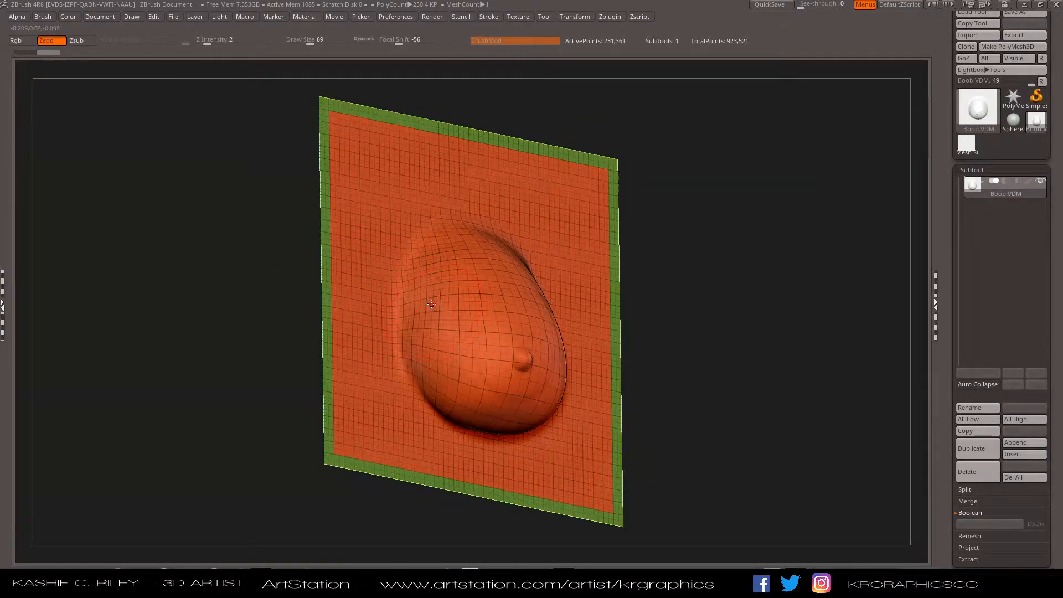
key("shift+f")
Step: Step the Boob VDM mesh down two subdivision levels while viewing the form from below
key("shift+d")
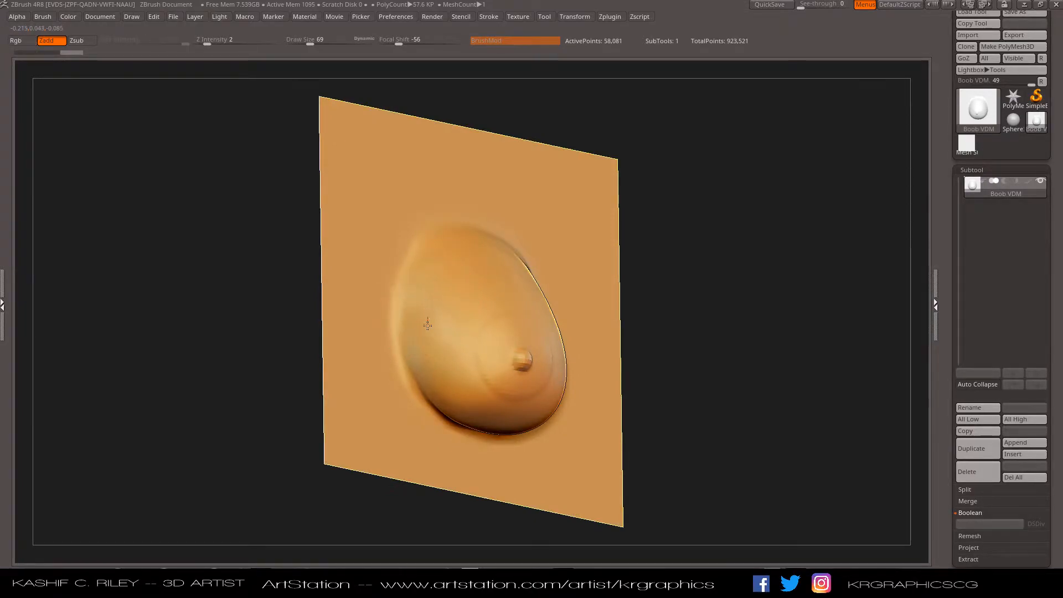
left_click_drag(427, 315, 447, 384)
mouse_move(302, 246)
left_mouse_down()
mouse_move(268, 244)
mouse_move(268, 261)
mouse_move(275, 216)
left_mouse_up()
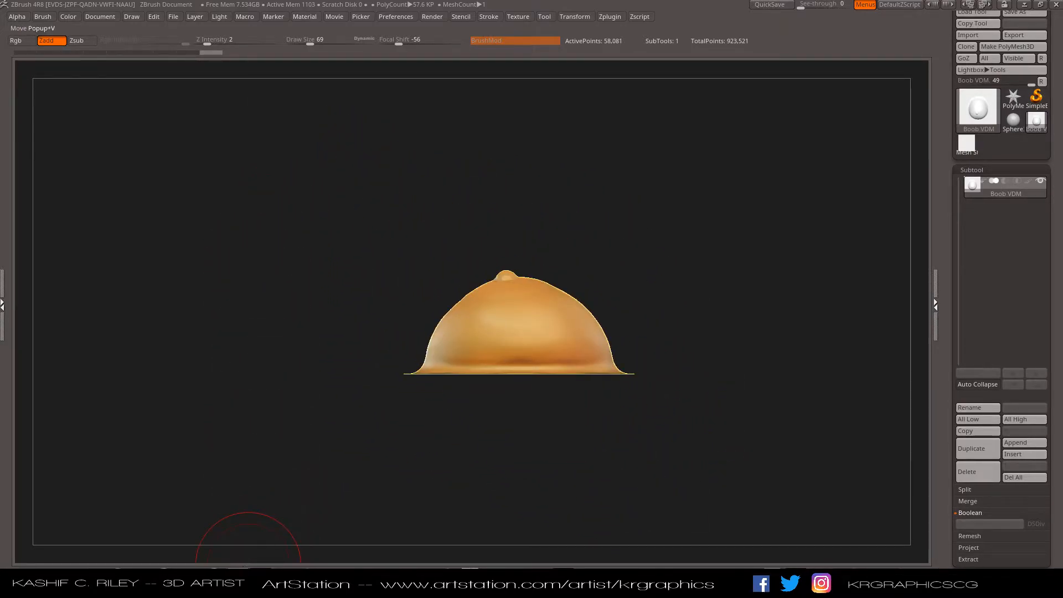
key("shift+d")
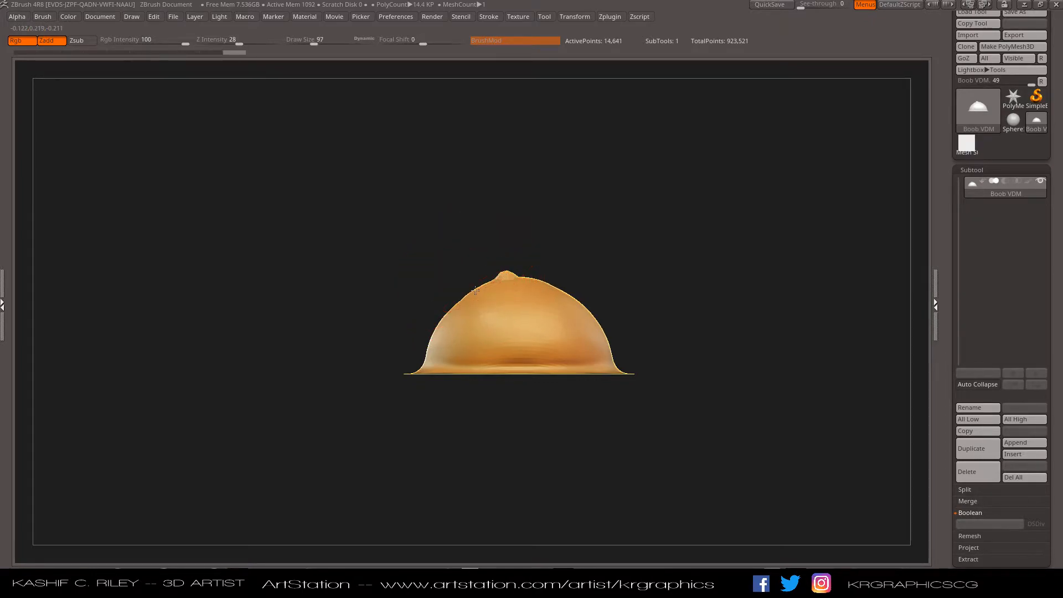
Step: Reshape the form's rounded profile with brush strokes at the low subdivision level, using a slightly smaller brush
left_click_drag(474, 282, 560, 281, "shift")
left_click_drag(480, 292, 476, 298, "shift")
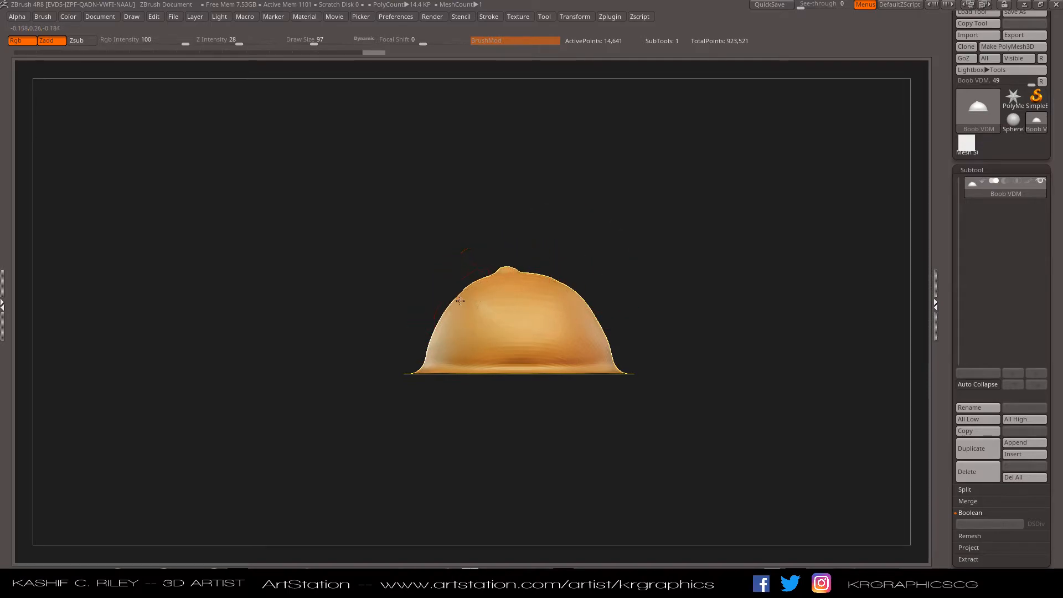
left_click_drag(551, 313, 556, 306, "shift")
left_click_drag(586, 272, 612, 287)
key("[")
mouse_move(527, 318)
left_mouse_down()
mouse_move(559, 310)
mouse_move(439, 298)
left_mouse_up()
left_click_drag(554, 315, 546, 312)
mouse_move(478, 284)
left_mouse_down()
mouse_move(629, 304)
mouse_move(635, 346)
left_mouse_up()
left_click_drag(534, 301, 532, 294)
Step: Undo the profile reshaping strokes and check the form at an angle
key("ctrl+z")
key("ctrl+z")
key("ctrl+z")
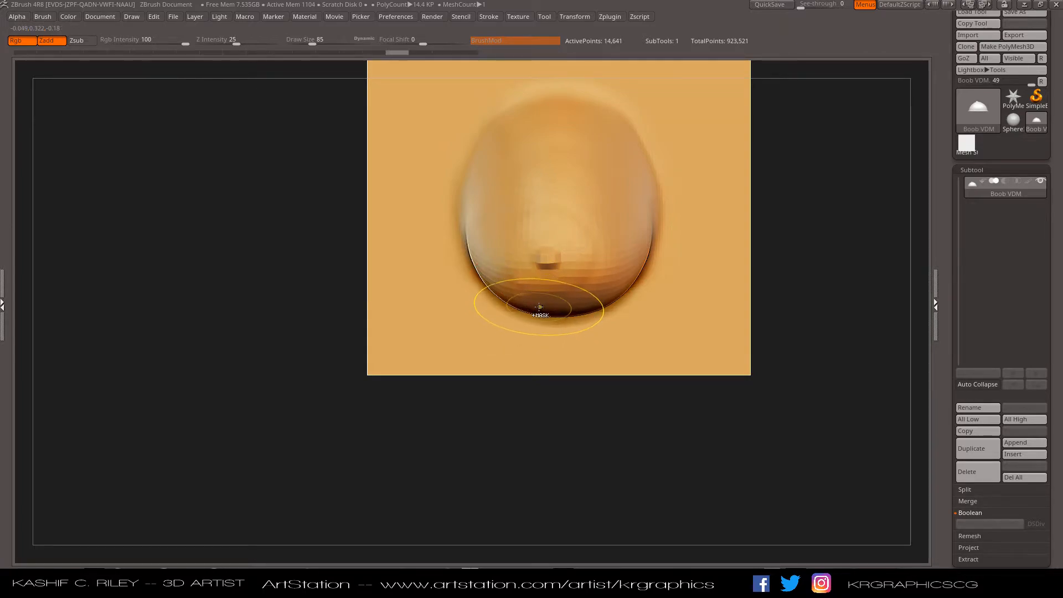
key("ctrl+z")
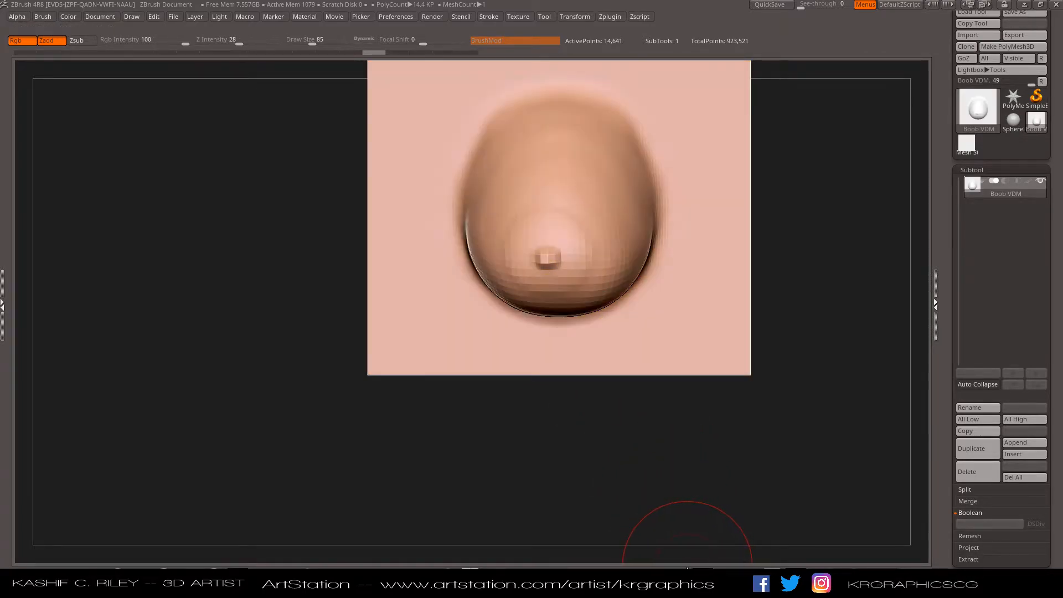
left_click_drag(648, 490, 656, 468)
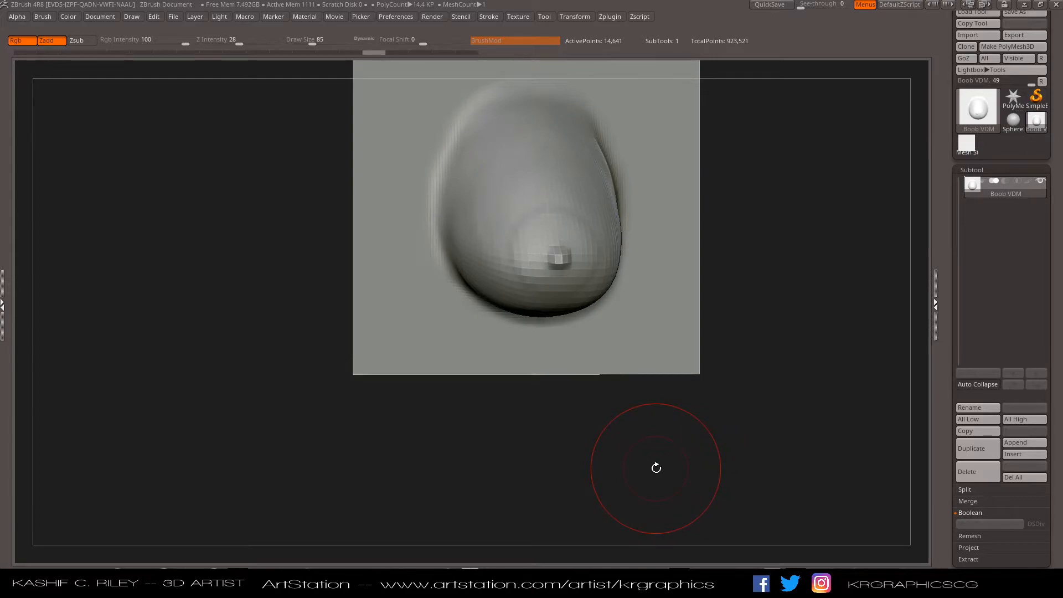
key("ctrl+shift+z")
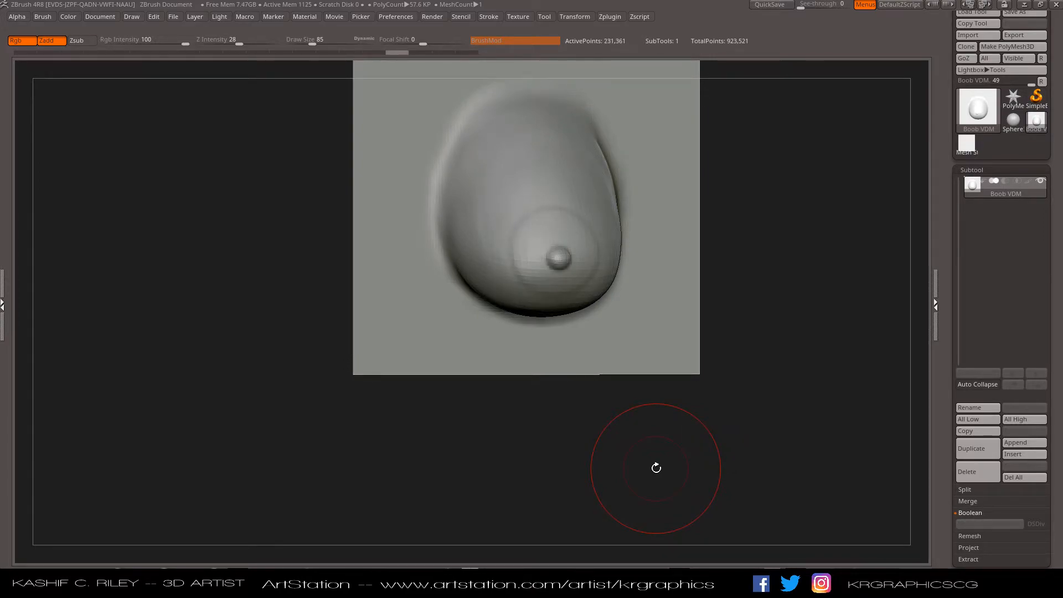
Step: Step further back through the mesh's undo history to an earlier sculpting stage and frame the whole mesh
key("ctrl+z")
key("ctrl+z")
key("ctrl+z")
key("ctrl+z")
key("ctrl+z")
key("ctrl+z")
key("ctrl+z")
key("ctrl+z")
key("ctrl+z")
key("ctrl+z")
key("ctrl+z")
key("f")
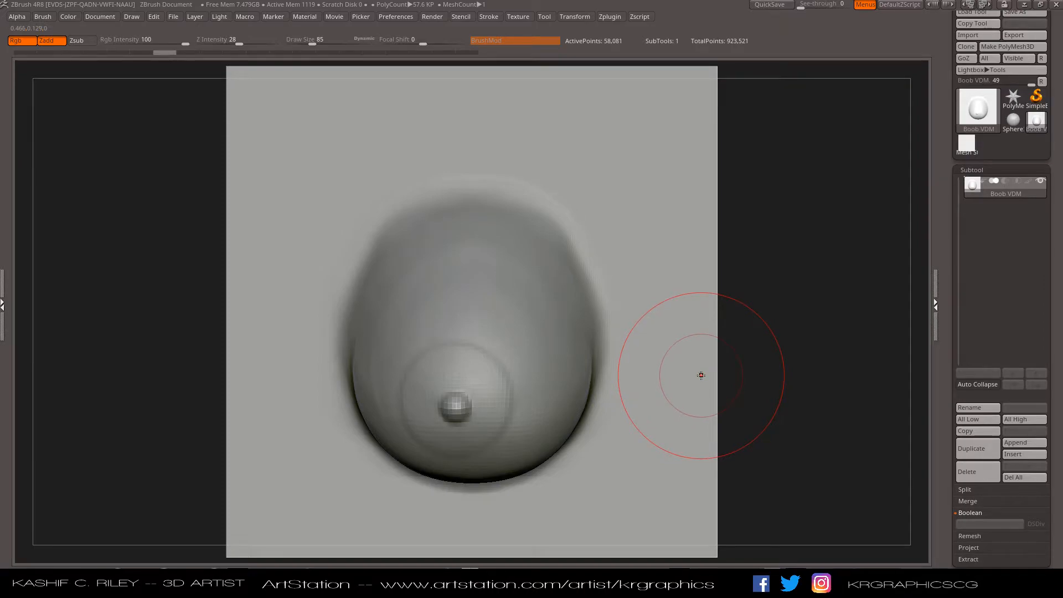
Step: Inspect the breast mesh's polygroup wireframe and raise its subdivision to one level below the highest
key("shift+f")
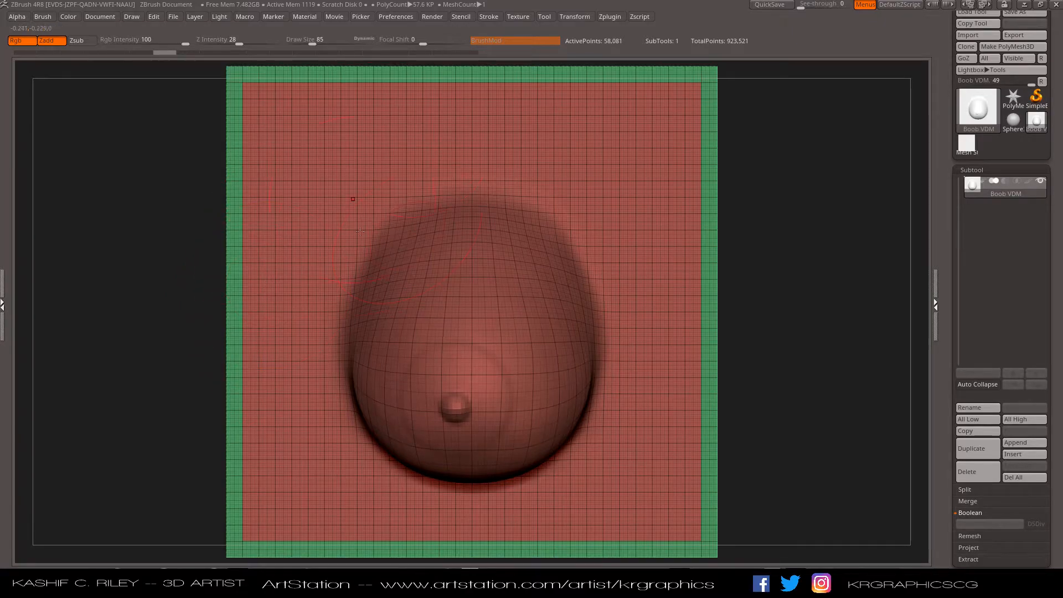
key("shift+f")
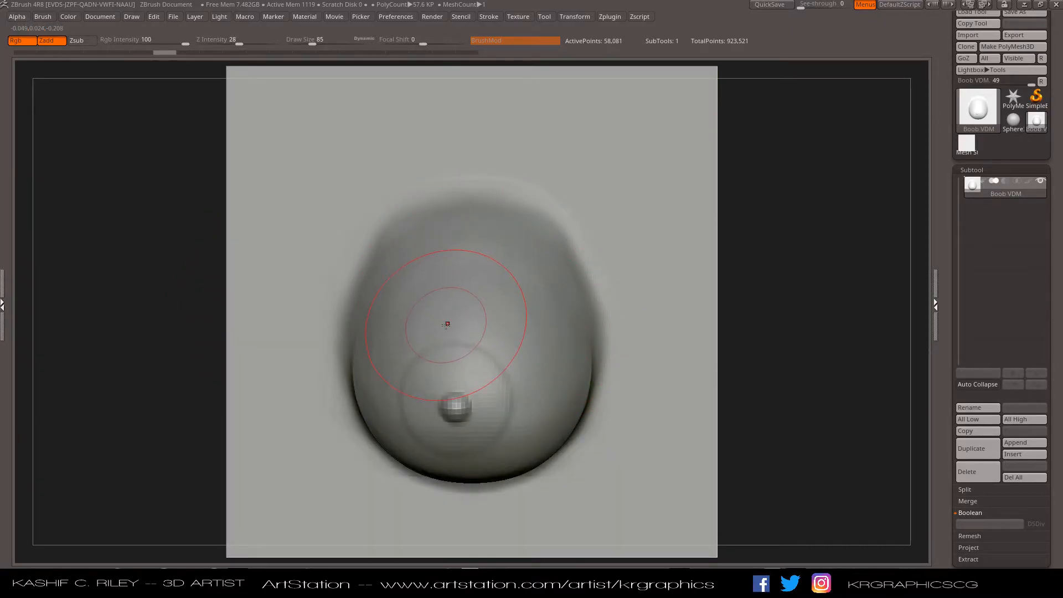
key("d")
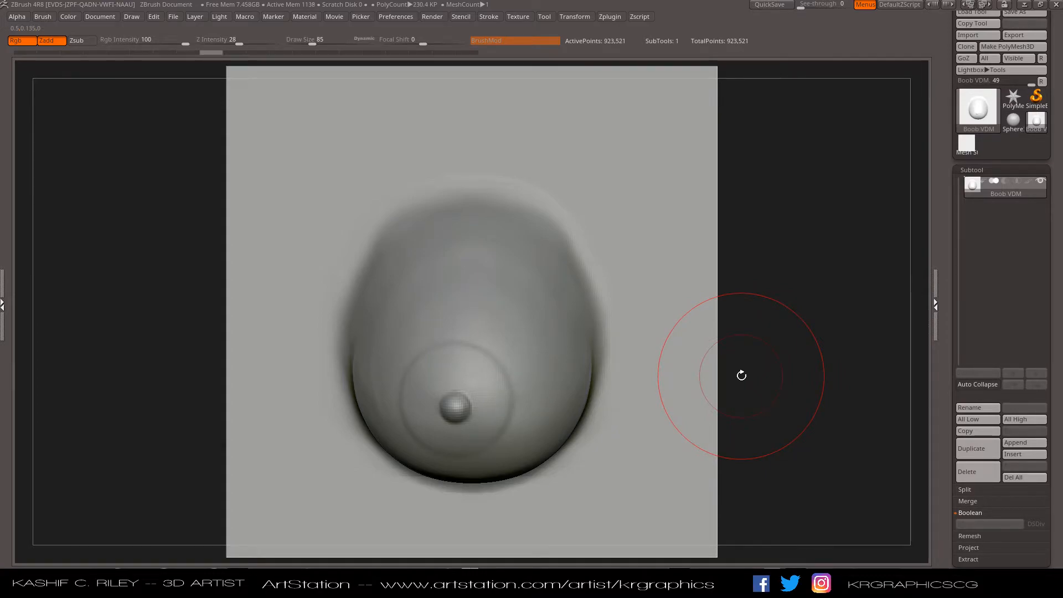
key("shift+d")
Step: Open the mesh's Deformation settings and inspect the whole framed mesh with its wireframe shown
left_click_drag(766, 387, 770, 366, "alt")
left_click_drag(951, 546, 951, 369)
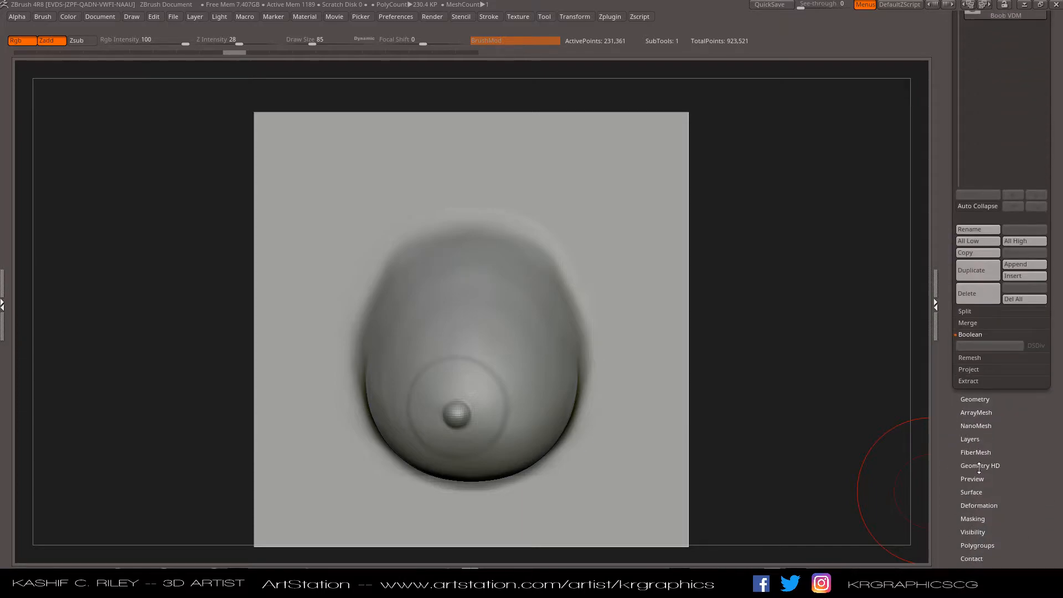
left_click(978, 505)
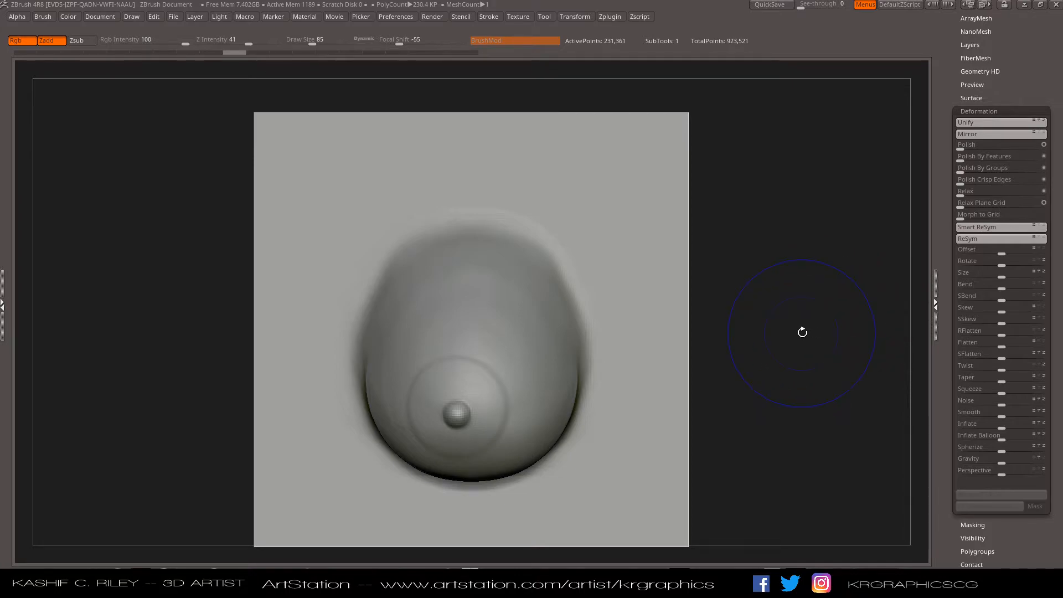
key("shift+f")
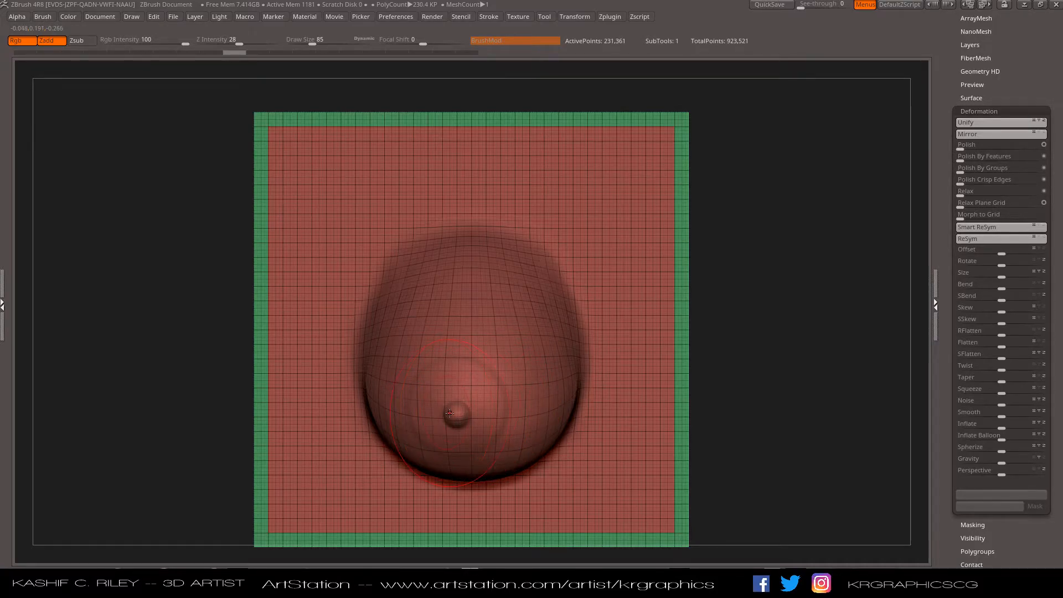
right_click_drag(752, 414, 753, 394, "ctrl")
key("f")
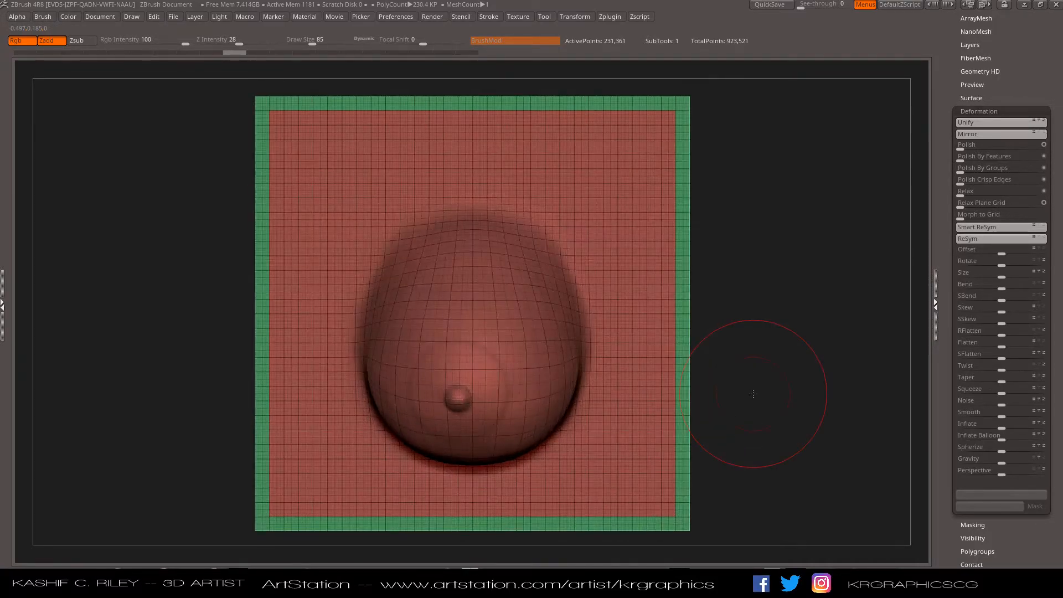
key("f")
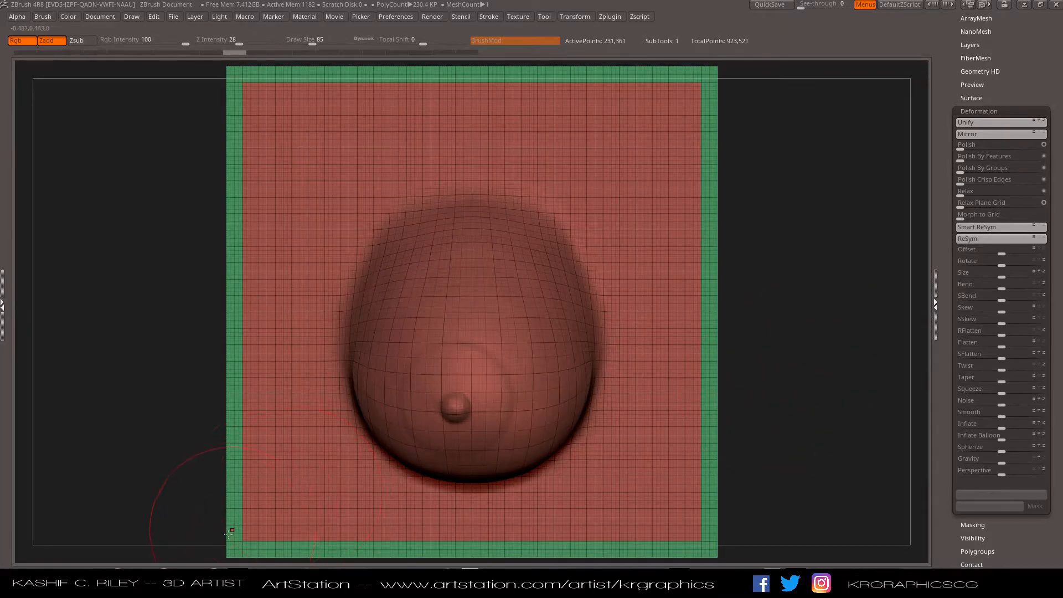
Step: Clone the Standard brush and create a MultiAlpha brush from the Boob VDM mesh using the copy
left_click(214, 579)
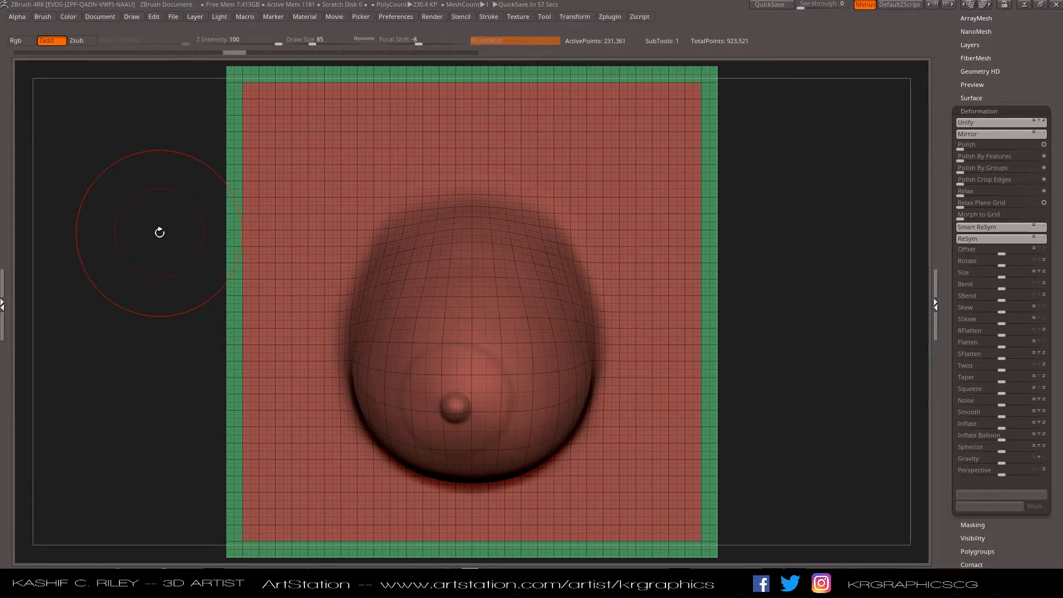
key("shift+f")
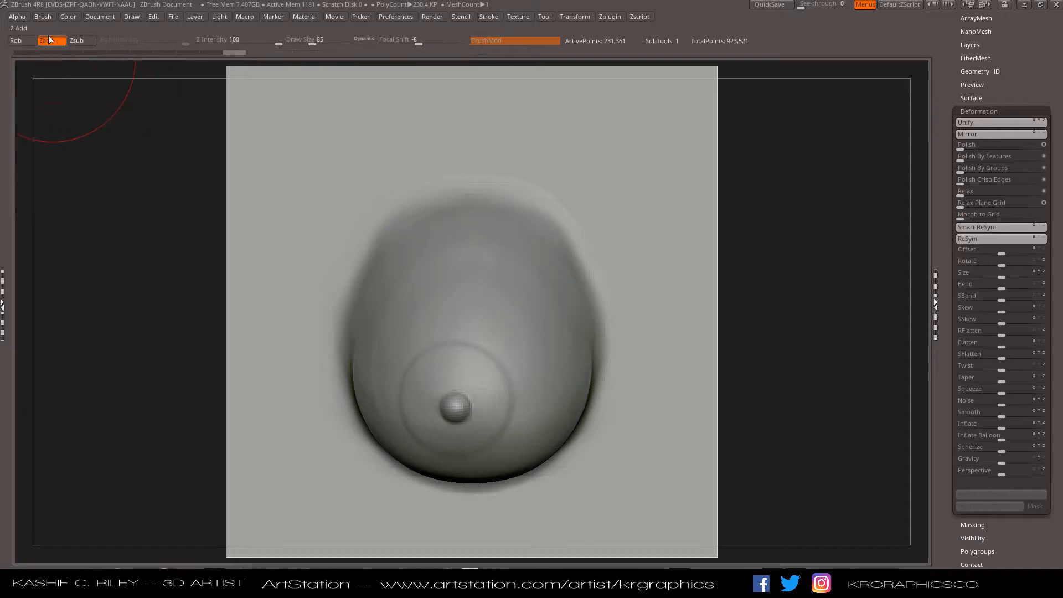
left_click(45, 16)
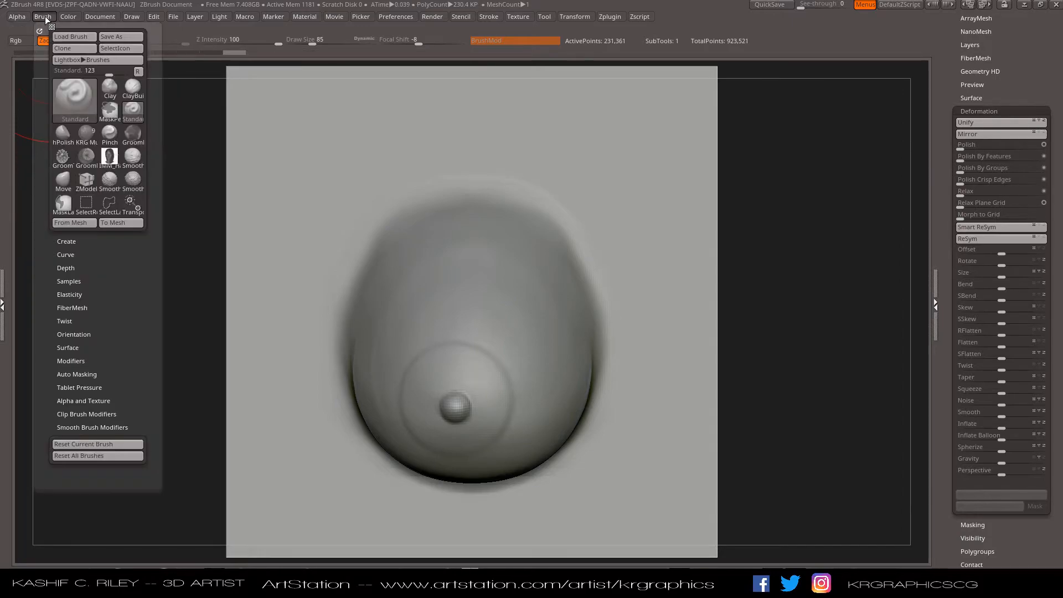
left_click(58, 49)
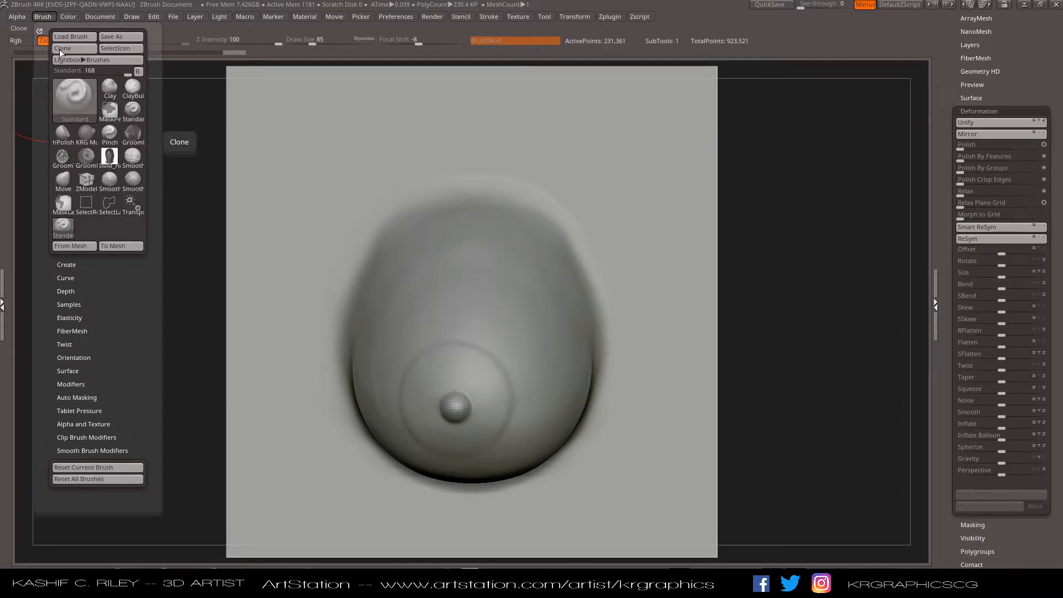
left_click(58, 234)
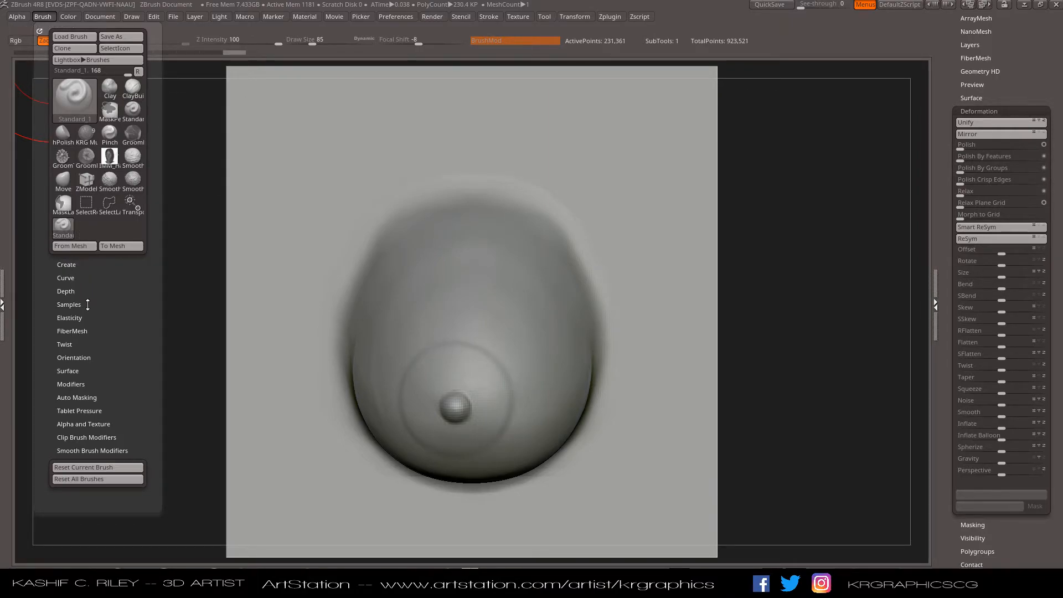
left_click(72, 264)
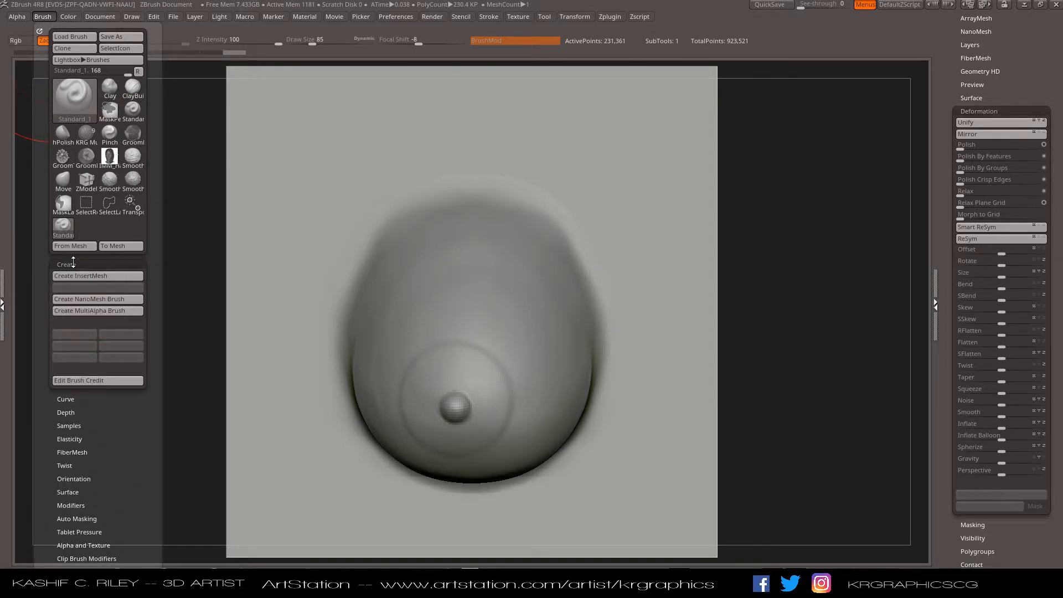
left_click(78, 314)
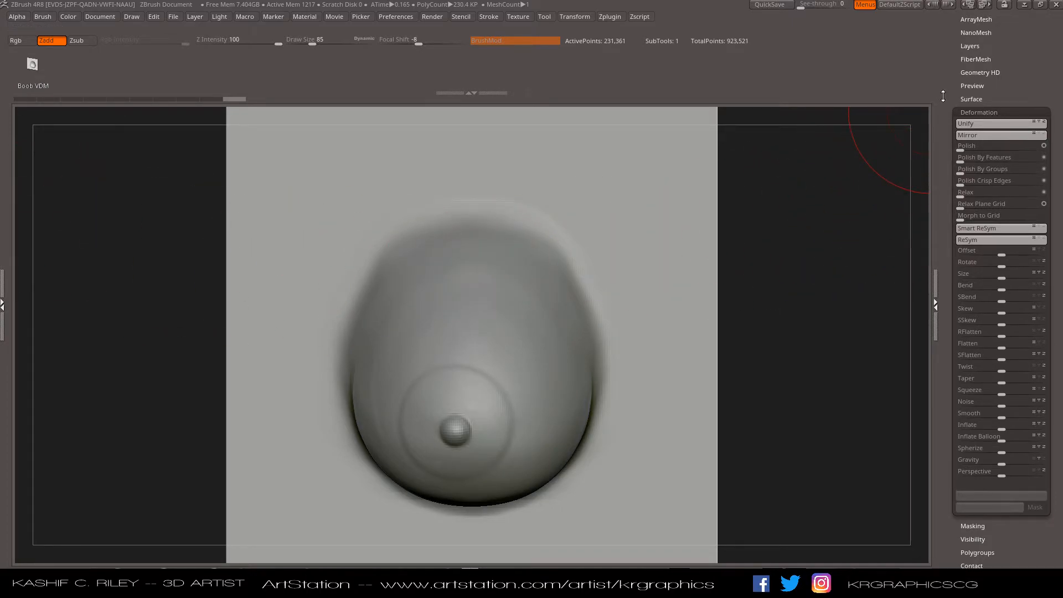
Step: Switch to the flat Mesh Start plane and show it whole in a straight front view without the wireframe
scroll(944, 164, "up", 5)
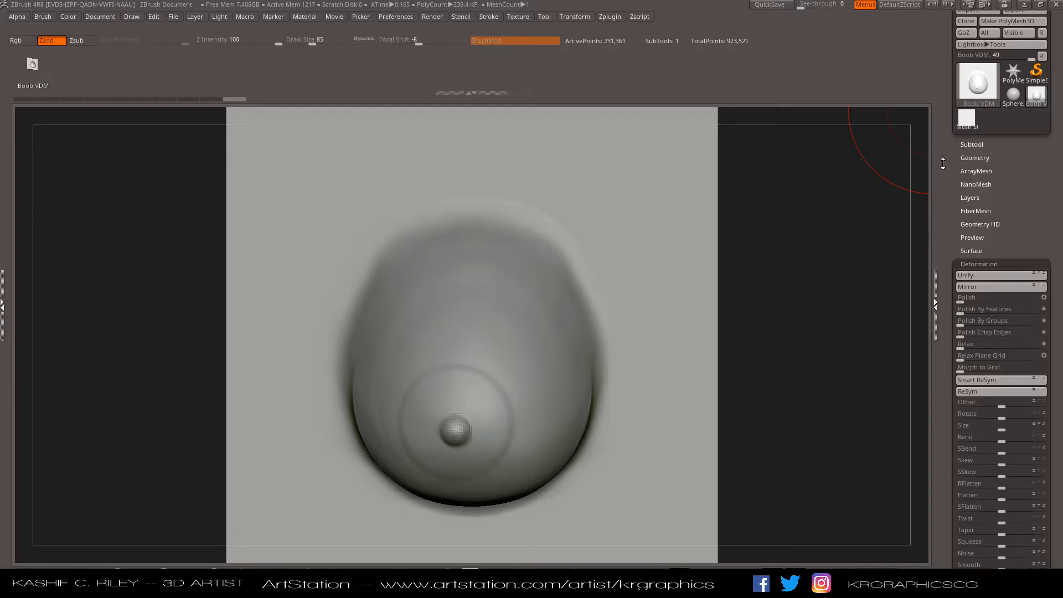
left_click(969, 119)
key("shift+f")
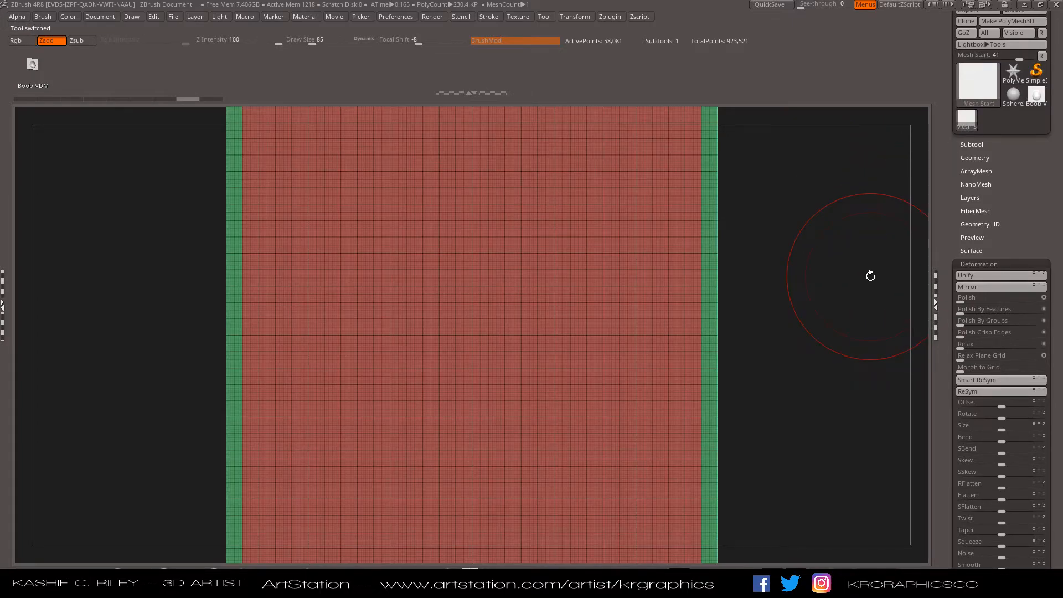
right_click_drag(847, 317, 815, 313, "ctrl")
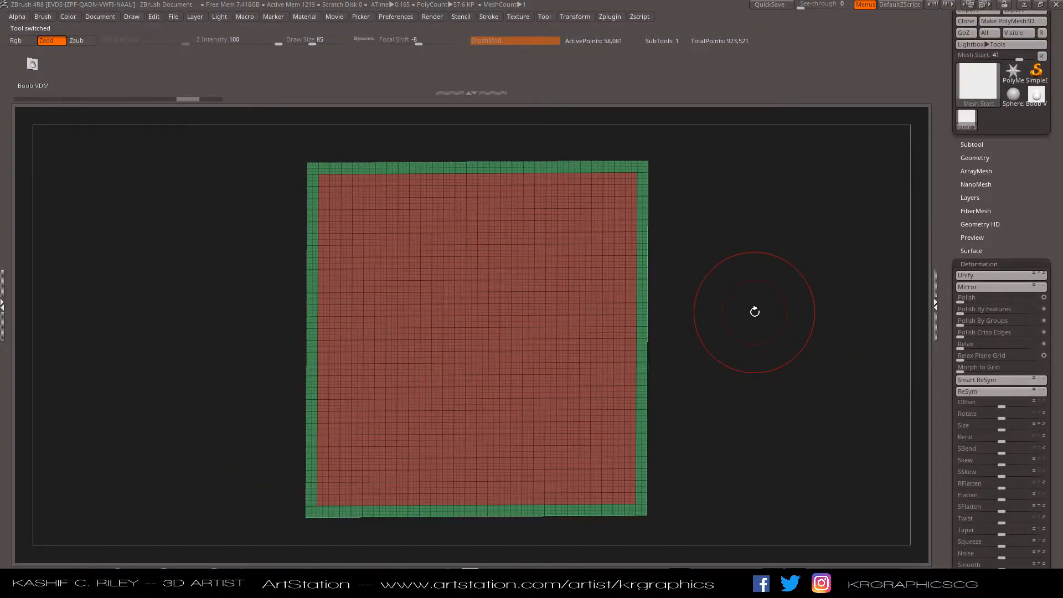
key("shift+f")
left_click_drag(778, 371, 777, 370, "shift")
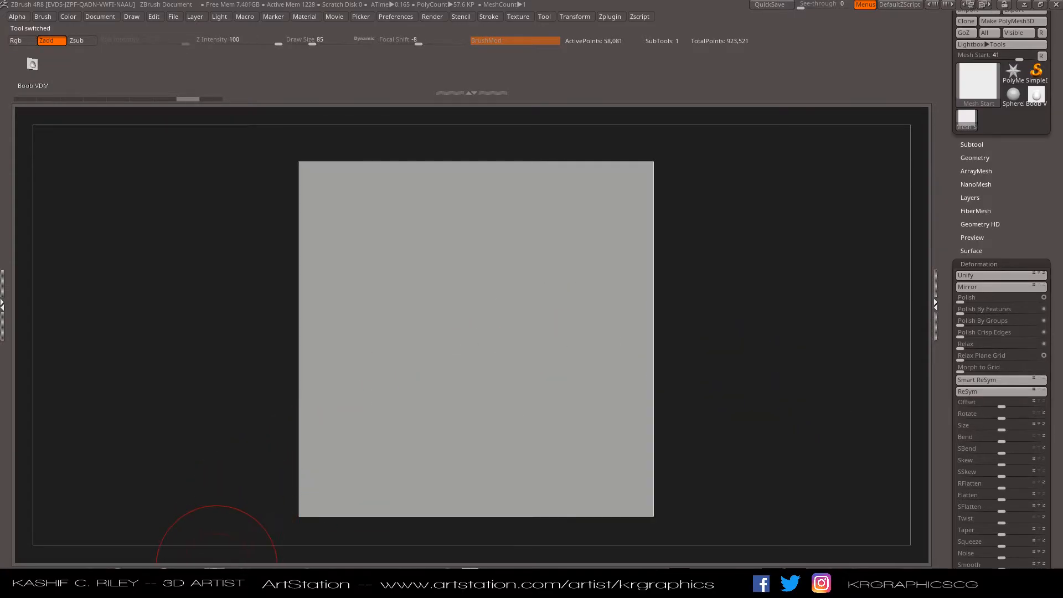
Step: Select the Standard_1 brush with the DragRect stroke, stamp the breast form near the plane's centre and undo the stamp
key("b")
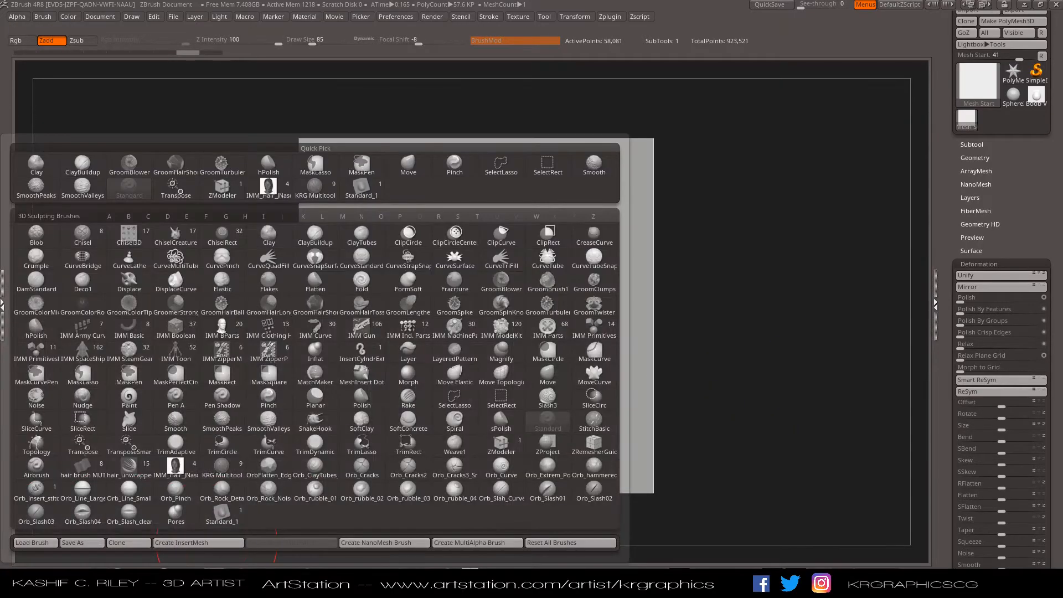
left_click(222, 519)
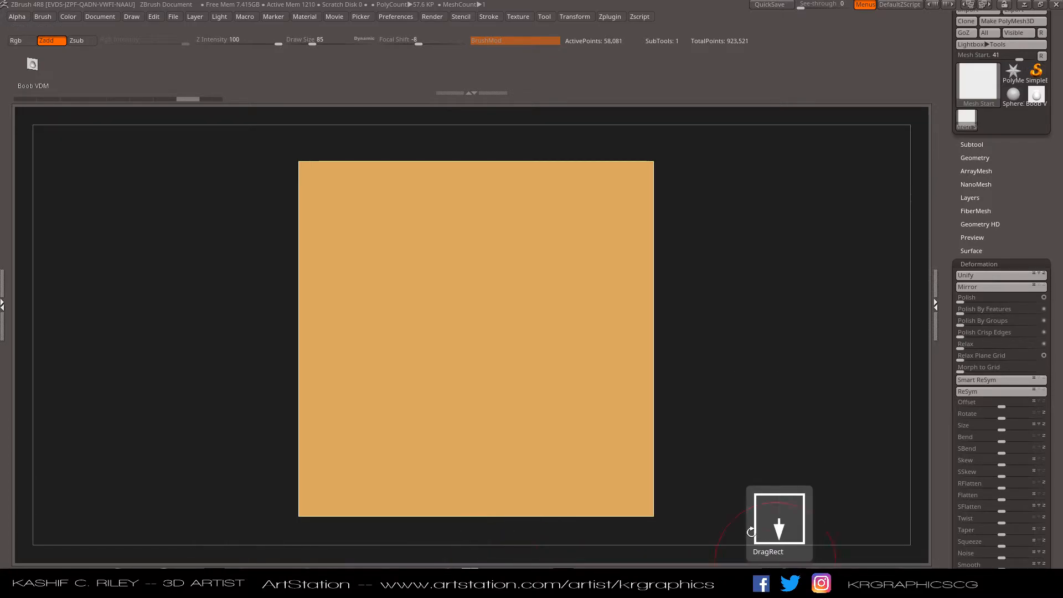
mouse_move(474, 381)
left_mouse_down()
mouse_move(504, 430)
mouse_move(565, 321)
mouse_move(524, 200)
mouse_move(513, 100)
mouse_move(456, 75)
left_mouse_up()
mouse_move(783, 402)
left_mouse_down()
mouse_move(726, 409)
mouse_move(749, 413)
left_mouse_up()
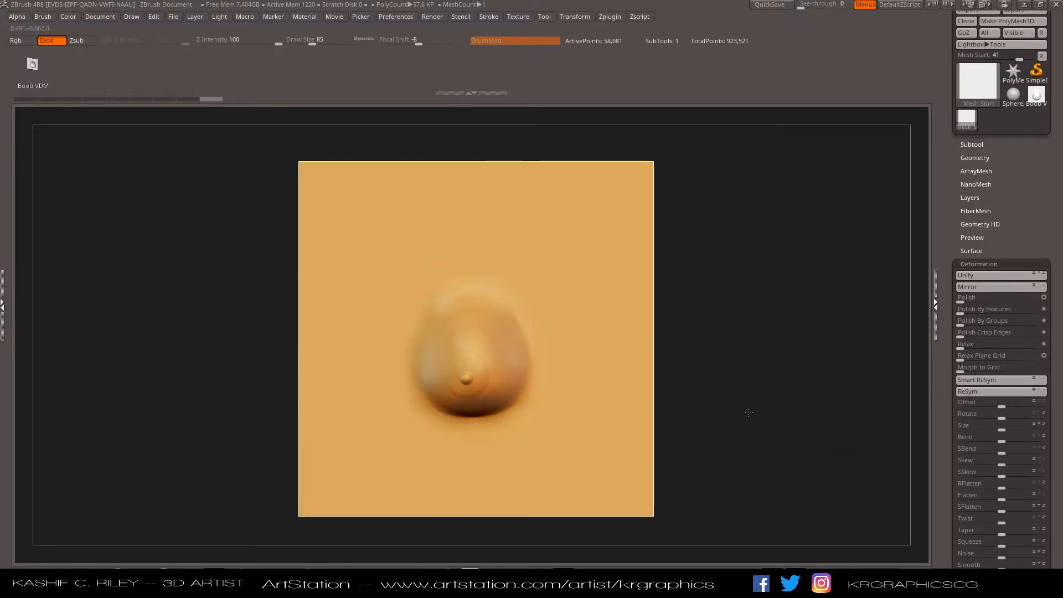
key("ctrl+z")
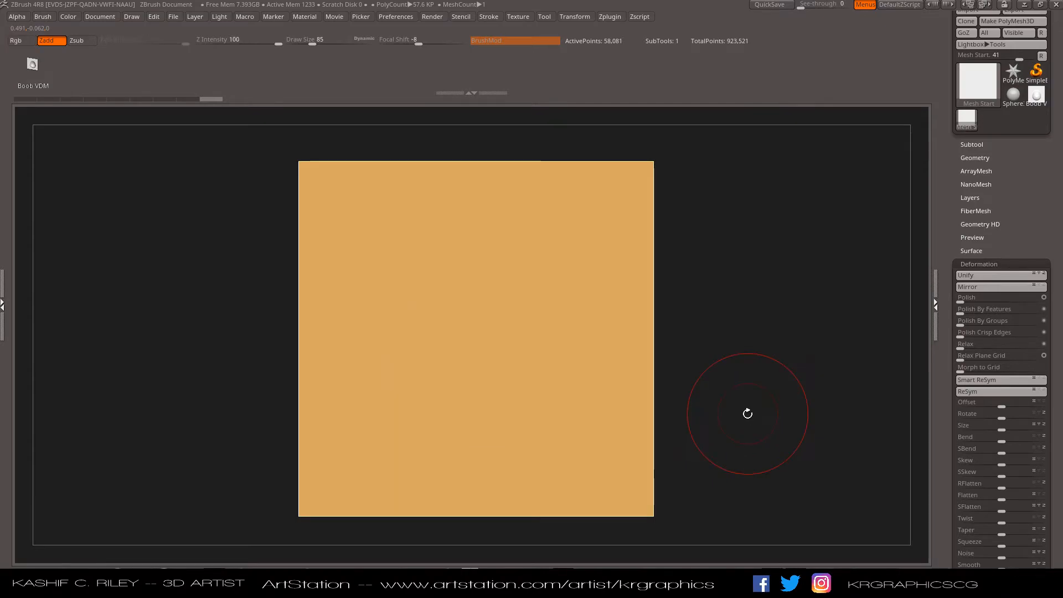
Step: Set the brush's Focal Shift to 100 and Draw Size to 126, and check the plane's wireframe and tilted view
left_click_drag(419, 42, 465, 39)
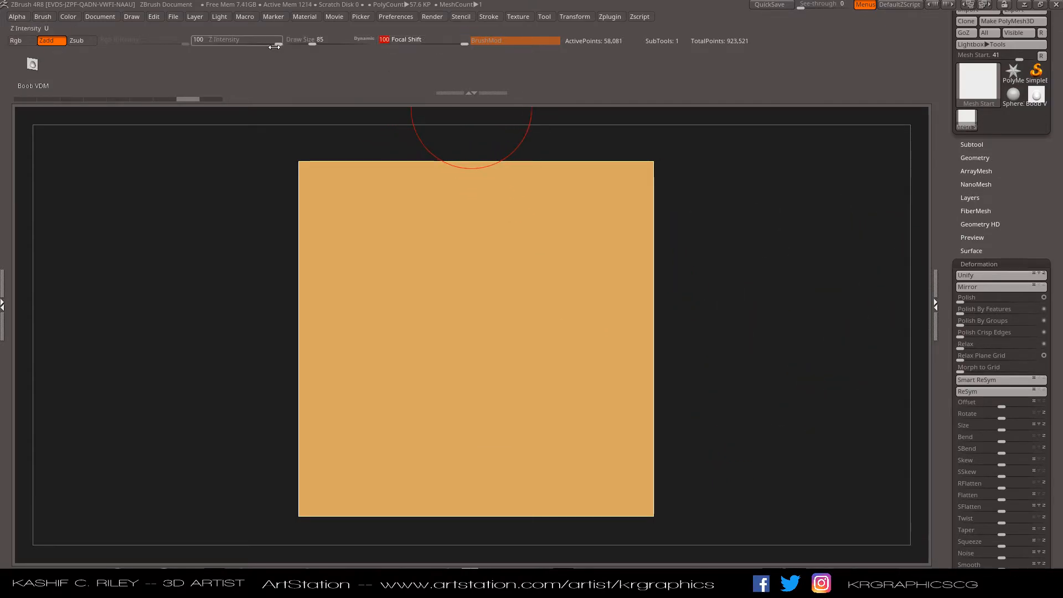
left_click_drag(313, 44, 318, 42)
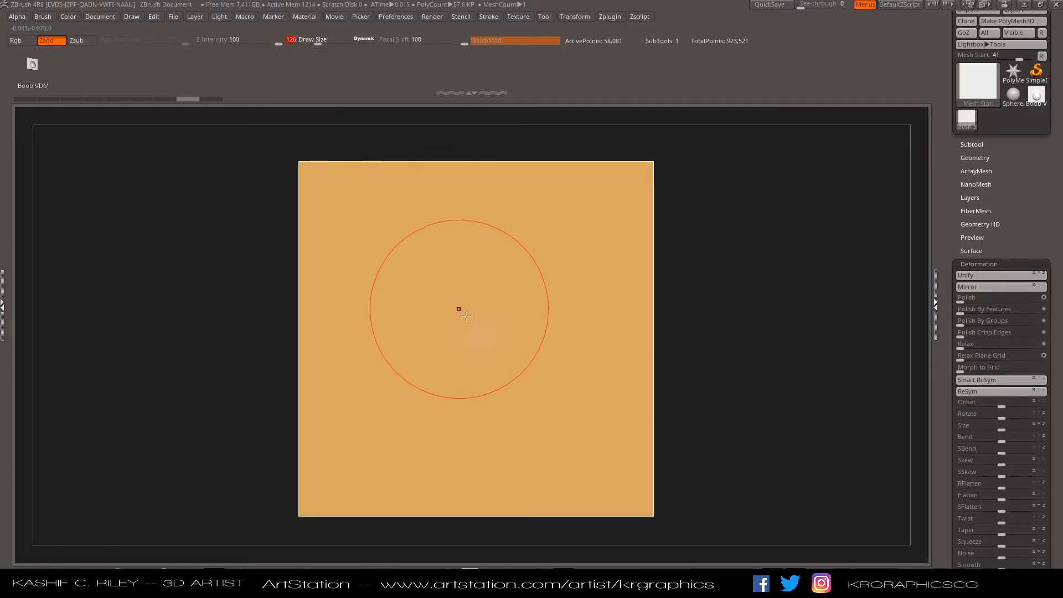
key("shift+f")
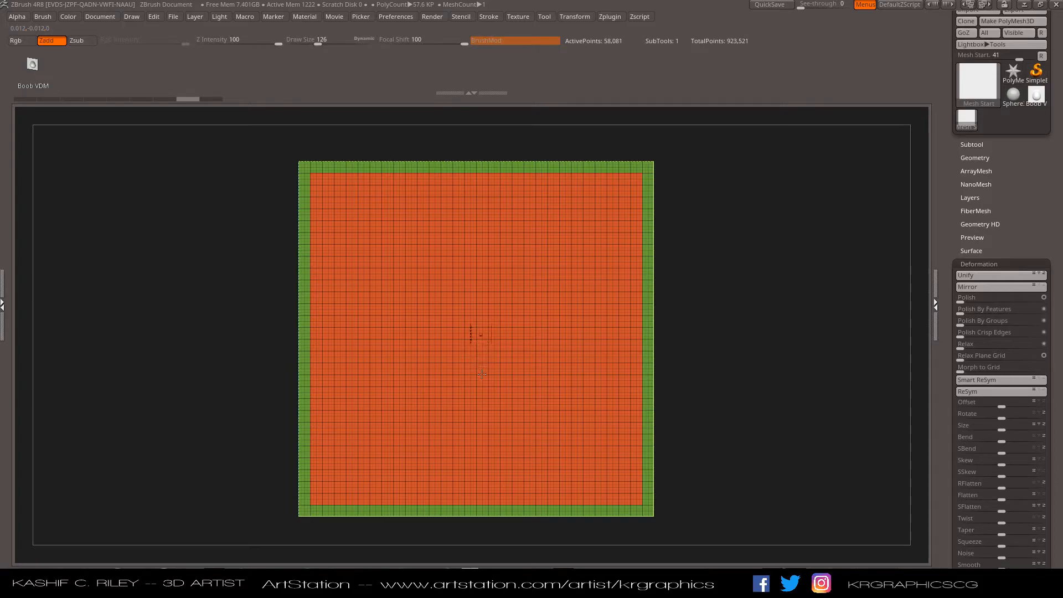
key("shift+f")
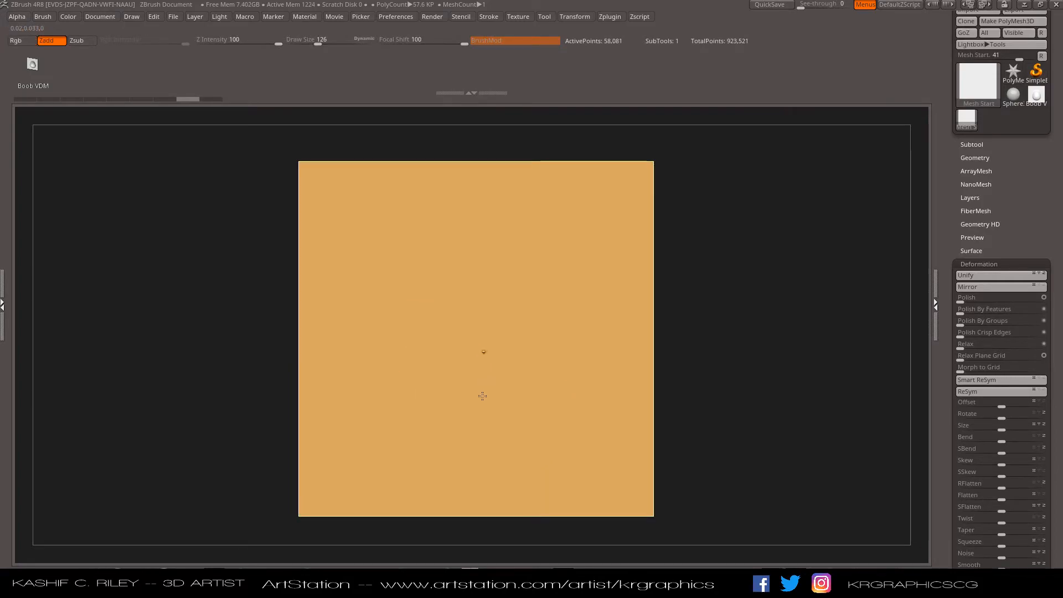
mouse_move(657, 447)
left_mouse_down()
mouse_move(658, 418)
mouse_move(646, 427)
left_mouse_up()
Step: Set the Focal Shift to 0, stamp a small breast form below the plane's centre and undo the stamp
left_click_drag(440, 44, 428, 45)
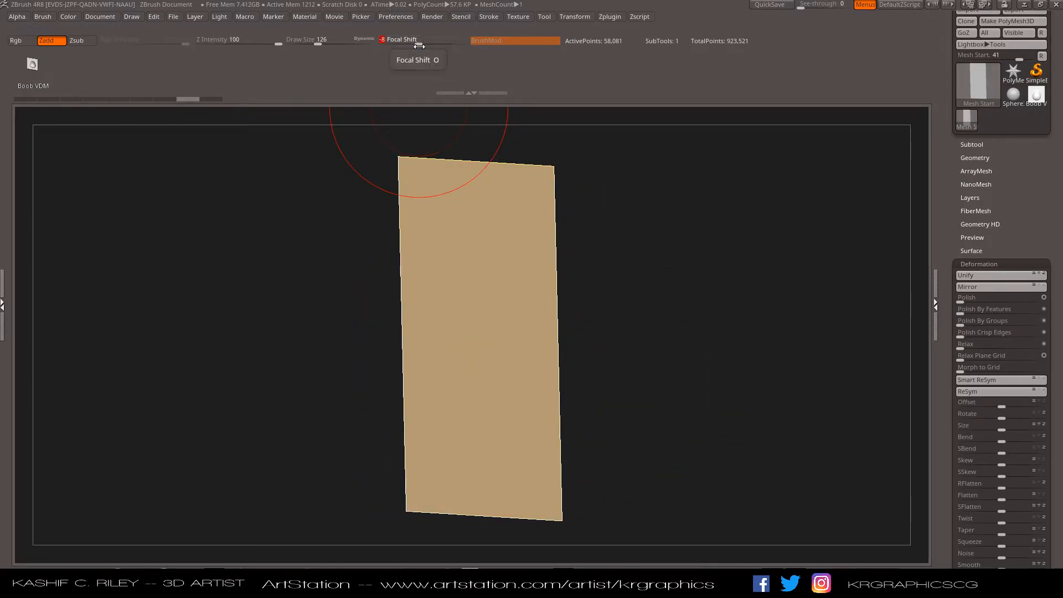
key("Return")
left_click_drag(660, 236, 707, 251)
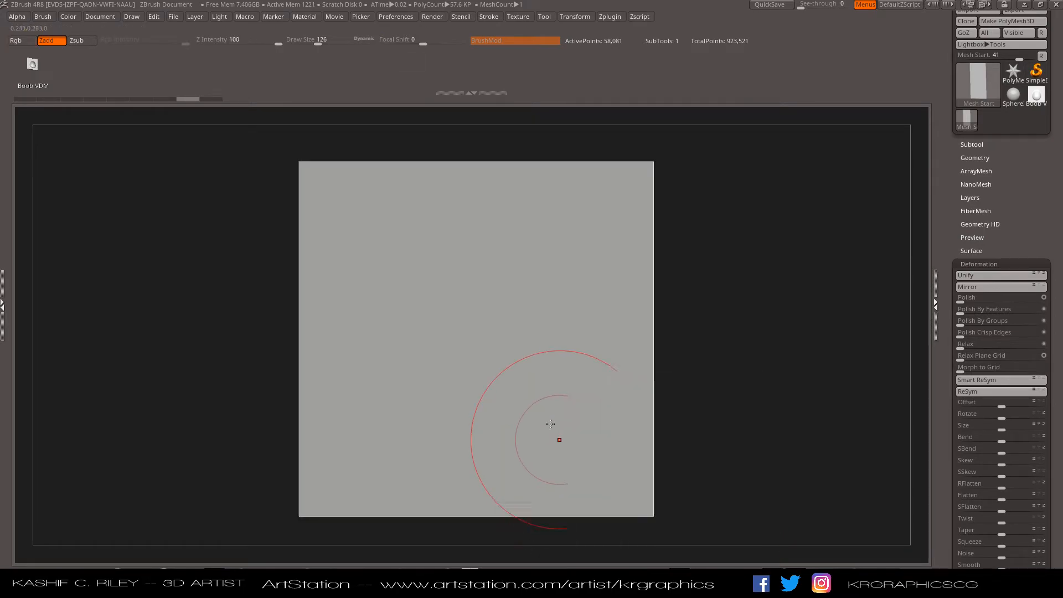
mouse_move(483, 384)
left_mouse_down()
mouse_move(487, 190)
mouse_move(486, 250)
left_mouse_up()
mouse_move(840, 423)
left_mouse_down()
mouse_move(776, 418)
mouse_move(799, 415)
left_mouse_up()
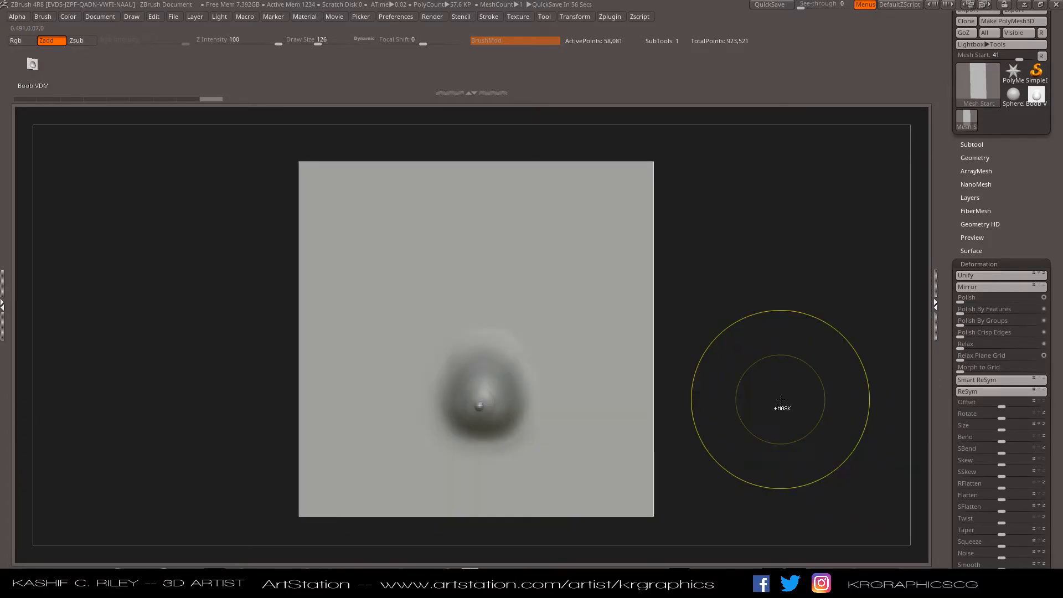
key("ctrl+z")
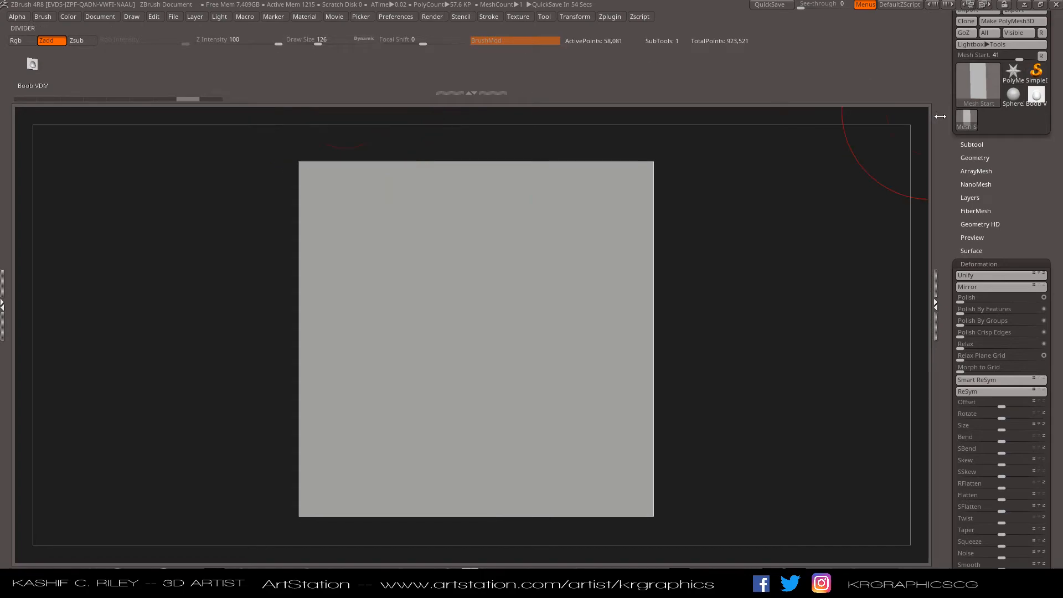
Step: Switch to the Sphere3D tool, convert it to a PolyMesh3D and divide it to subdivision level 3
left_click(1007, 98)
key("f")
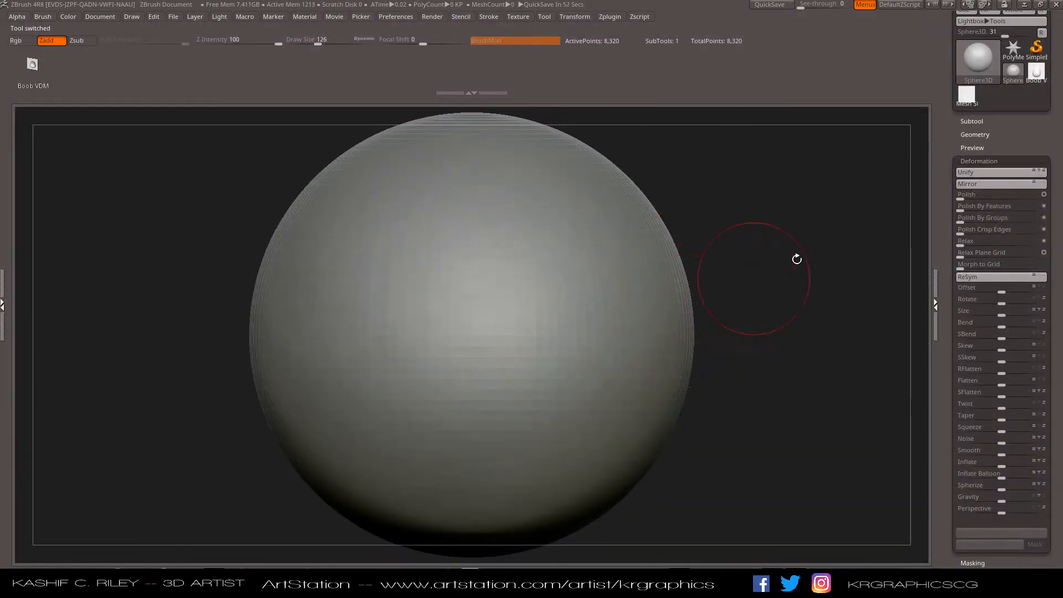
left_click(974, 135)
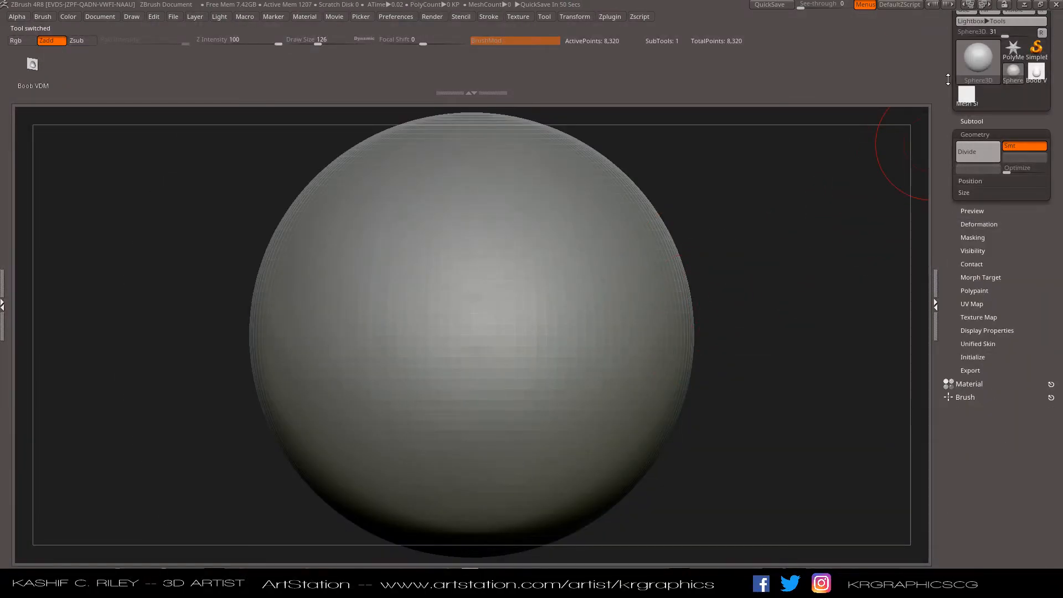
scroll(958, 86, "up", 2)
left_click(1002, 42)
left_click(976, 284)
left_click(976, 284)
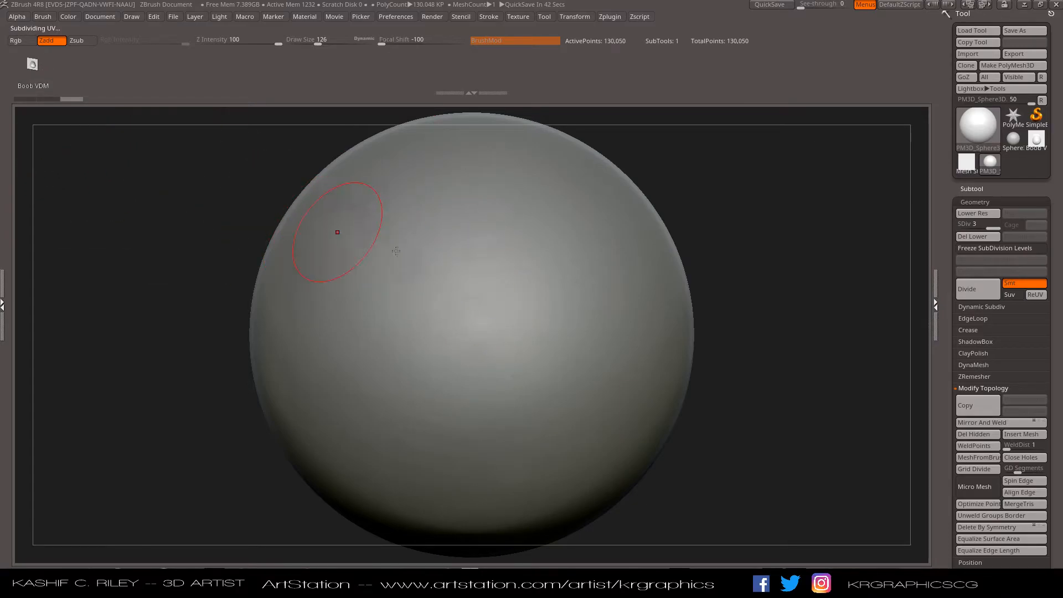
Step: Stamp the breast form onto the sphere's front with Focal Shift at -100 and undo the stamp
left_click_drag(486, 355, 488, 76)
left_click_drag(790, 285, 746, 283)
key("ctrl+z")
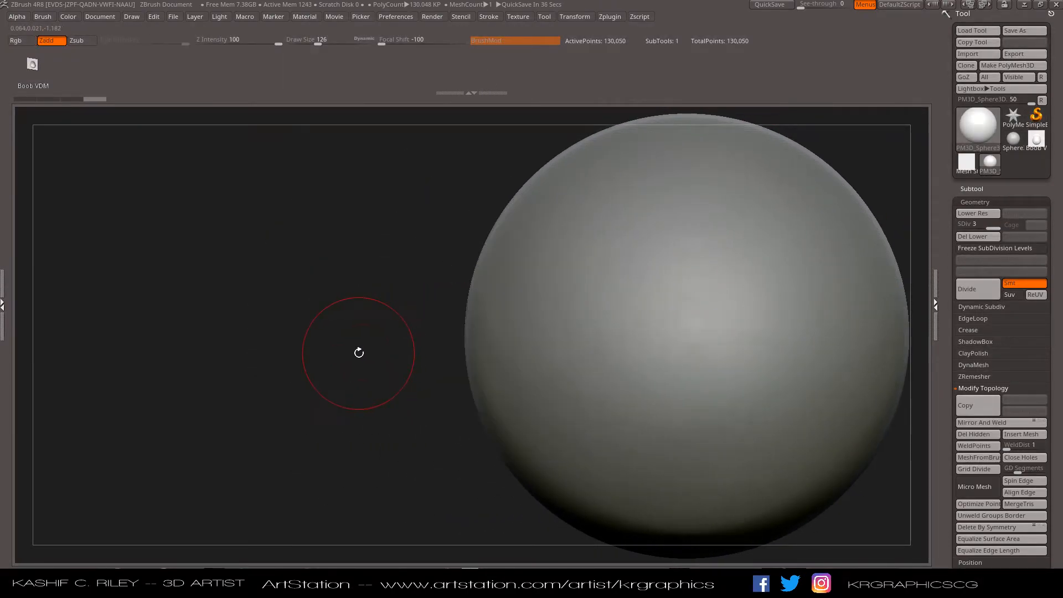
Step: Centre the sphere, set the Focal Shift to 0 and look through the brush's Depth settings
key("f")
key("ctrl+z")
left_click(423, 40)
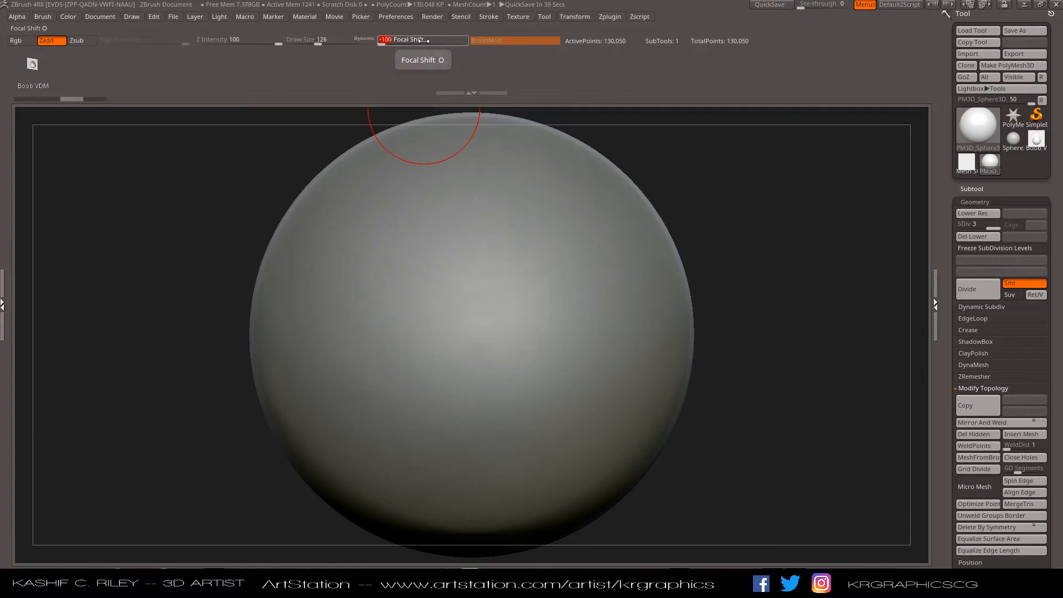
key("Return")
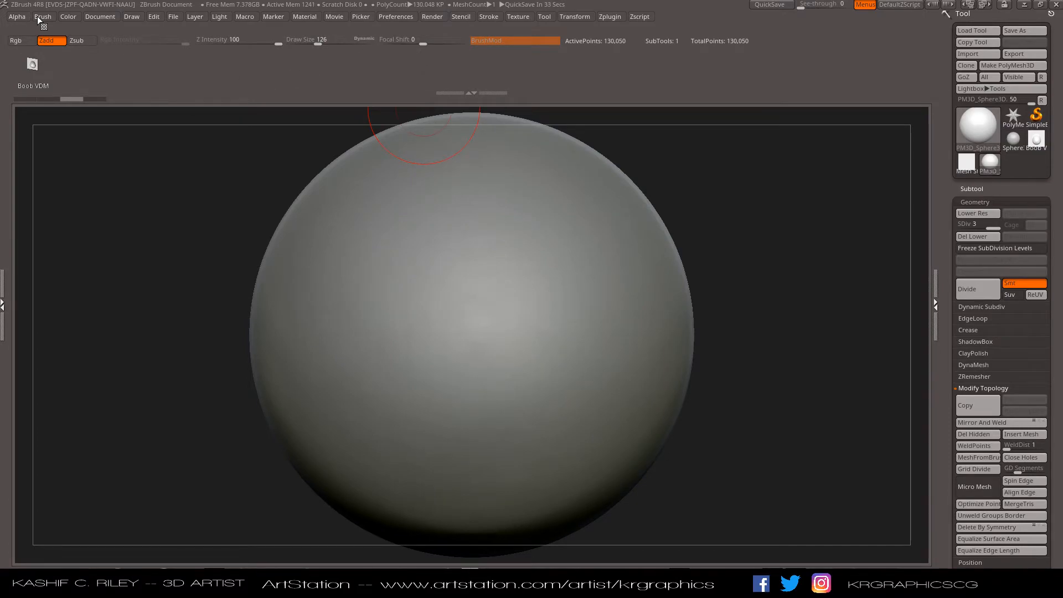
left_click(38, 16)
left_click(65, 412)
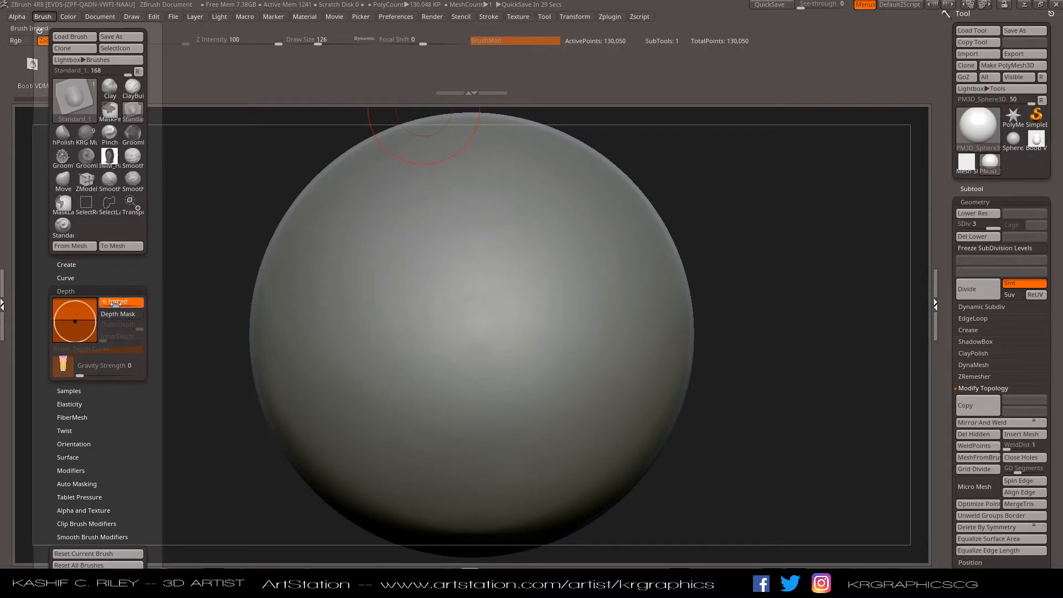
Step: Stamp a large breast form onto the sphere's front, check it and undo the stamp
left_click_drag(463, 340, 474, 145)
mouse_move(819, 383)
left_mouse_down()
mouse_move(775, 381)
mouse_move(814, 388)
left_mouse_up()
key("ctrl+z")
key("f")
key("ctrl+z")
Step: Turn the brush's alpha off, stamp the resulting shape onto the sphere's front and undo it
key("space")
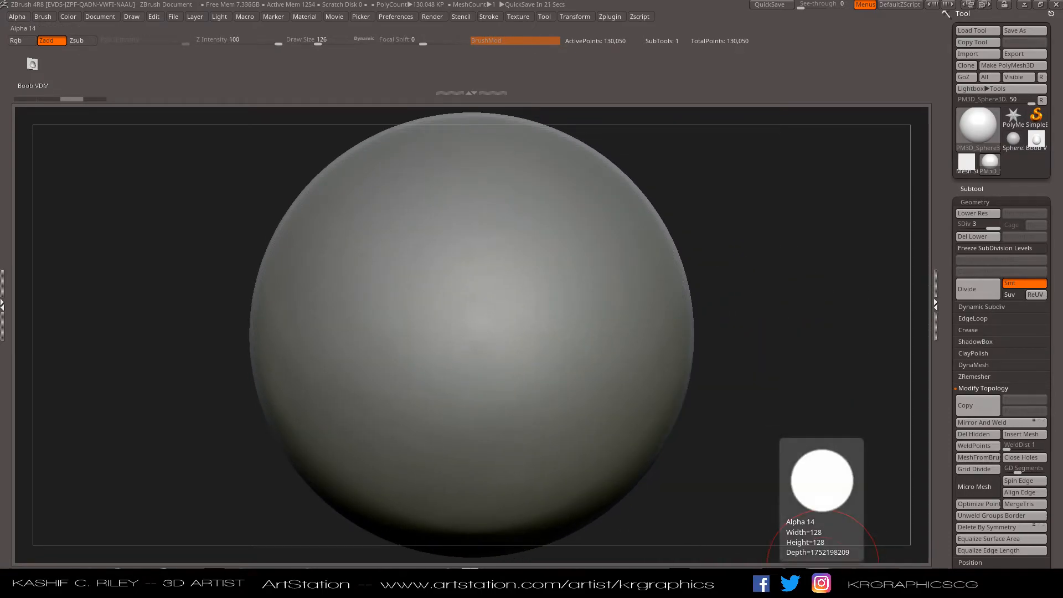
left_click(823, 576)
left_click(566, 368)
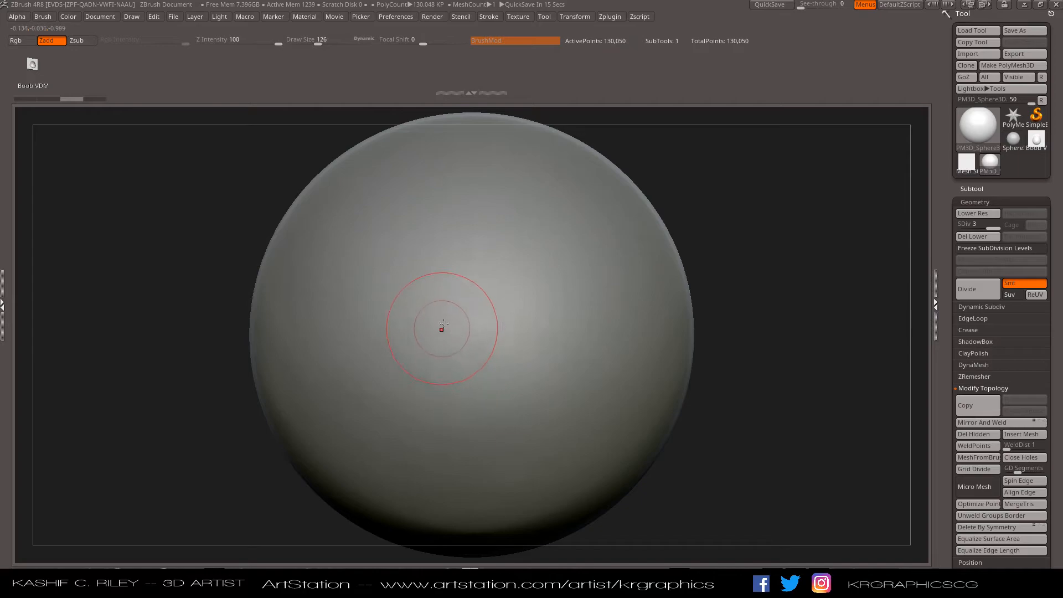
left_click_drag(455, 287, 463, 345)
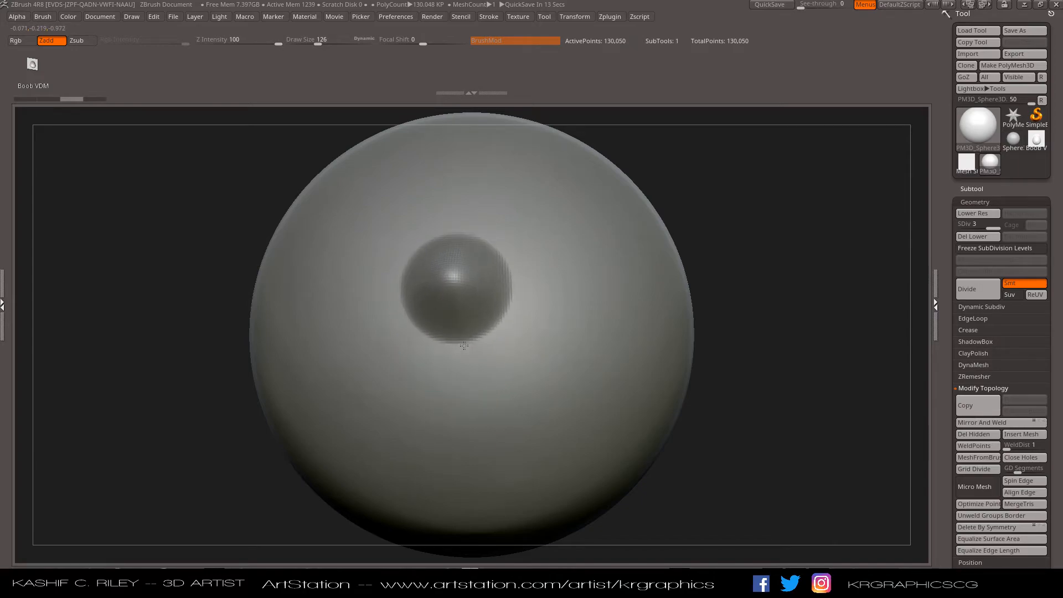
key("ctrl+z")
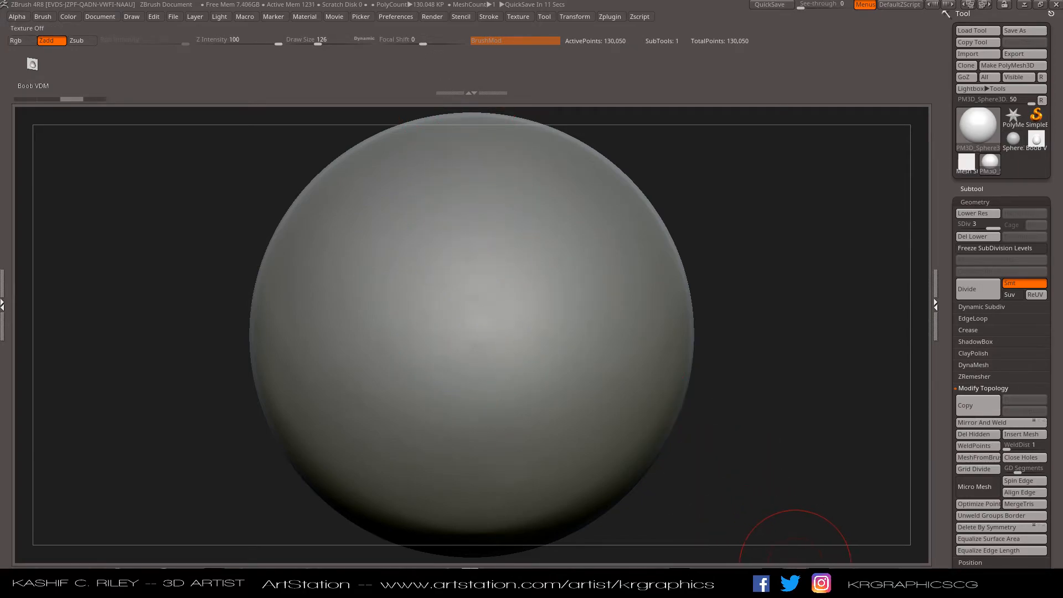
Step: Assign the ~BrushAlpha alpha to the brush and stamp the breast form on the sphere twice, undoing each stamp
left_click(796, 565)
mouse_move(799, 361)
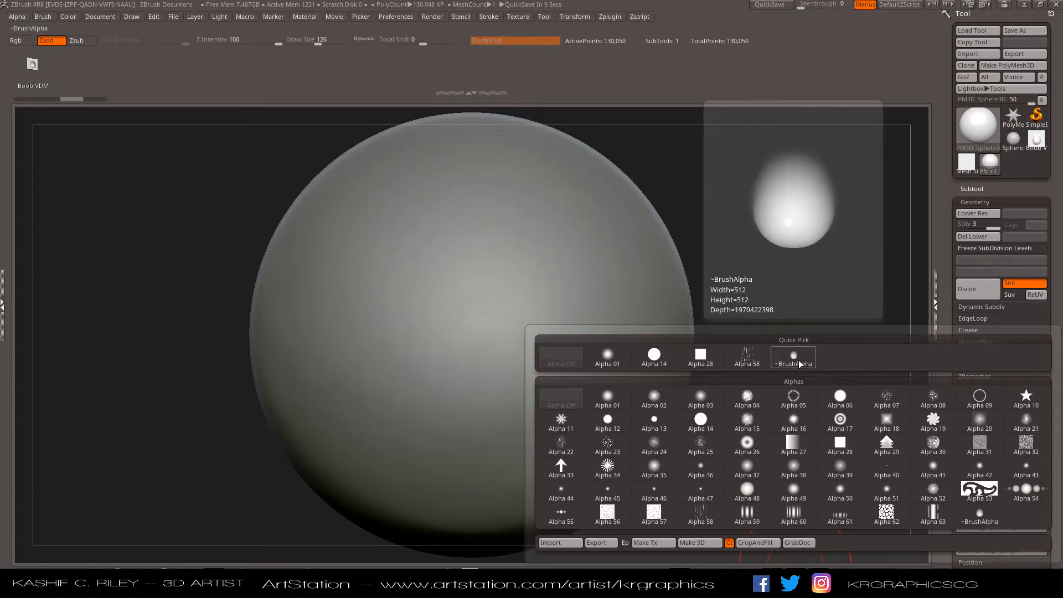
left_click(798, 360)
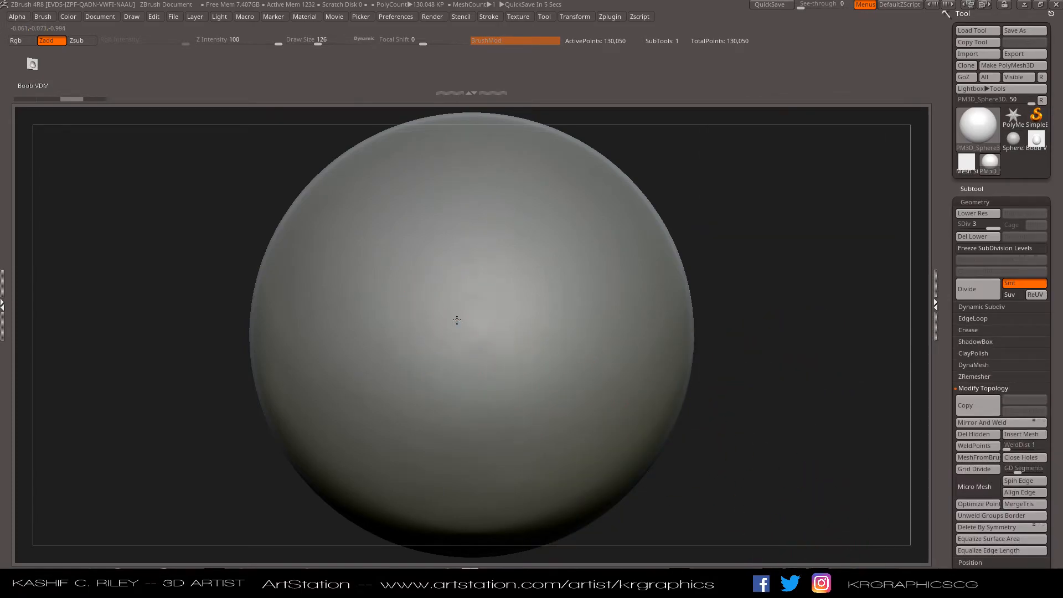
left_click_drag(459, 364, 548, 252)
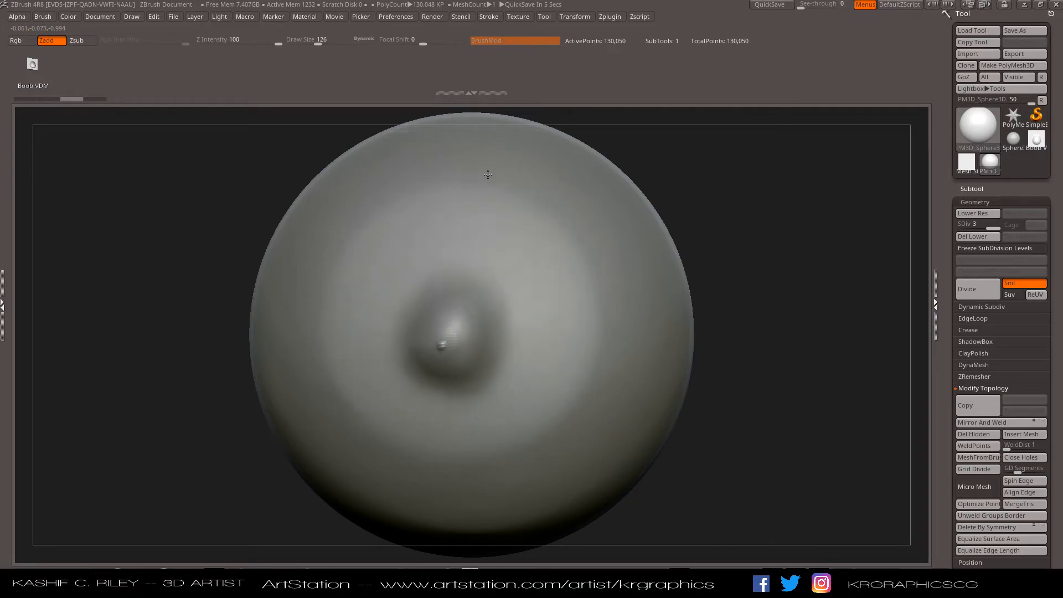
key("ctrl+z")
left_click(434, 43)
left_click_drag(468, 322, 454, 368)
key("ctrl+z")
Step: Set the Focal Shift to -59, stamp a large breast form on the sphere's front, inspect it up close and undo it
left_click_drag(420, 44, 398, 44)
left_click_drag(467, 330, 464, 181)
left_click_drag(758, 350, 716, 349)
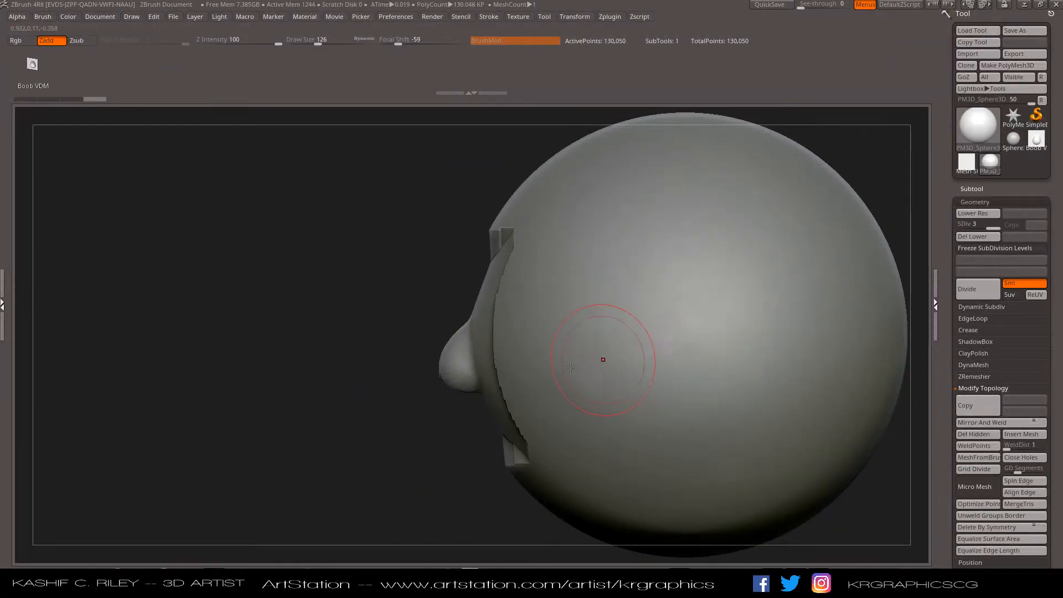
left_click_drag(427, 403, 459, 404)
left_click_drag(384, 399, 447, 392)
right_click_drag(454, 375, 516, 468, "ctrl")
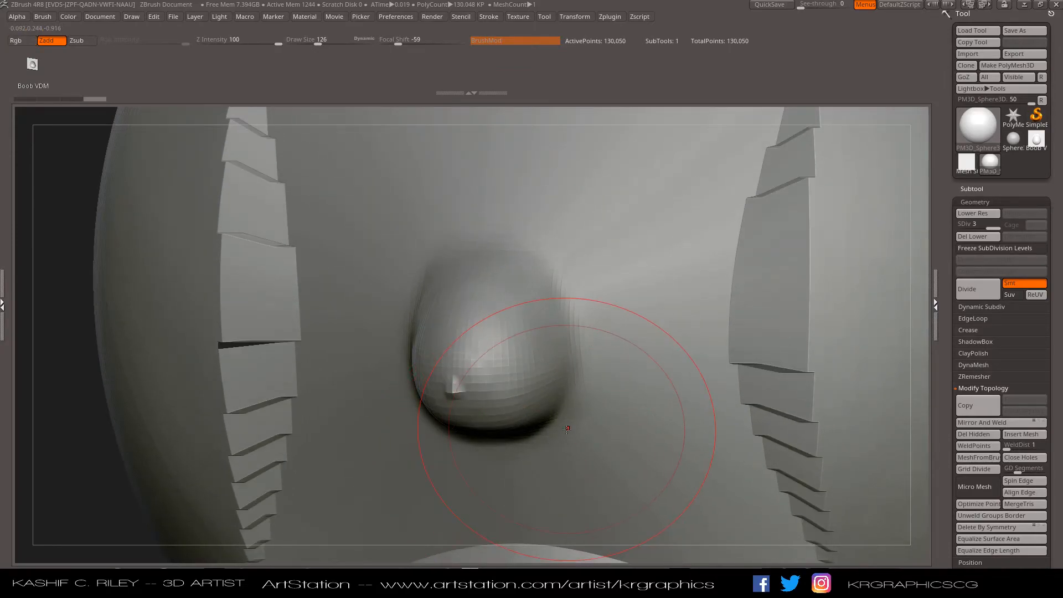
key("ctrl+z")
Step: Divide the sphere twice to subdivision level 5 and frame it
left_click(976, 294)
left_click(976, 293)
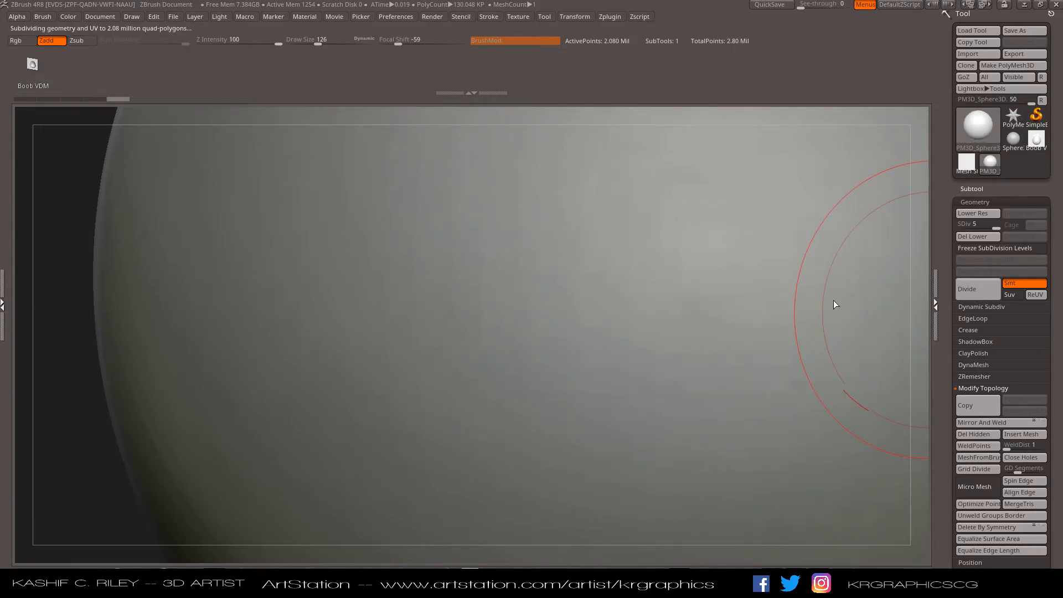
key("f")
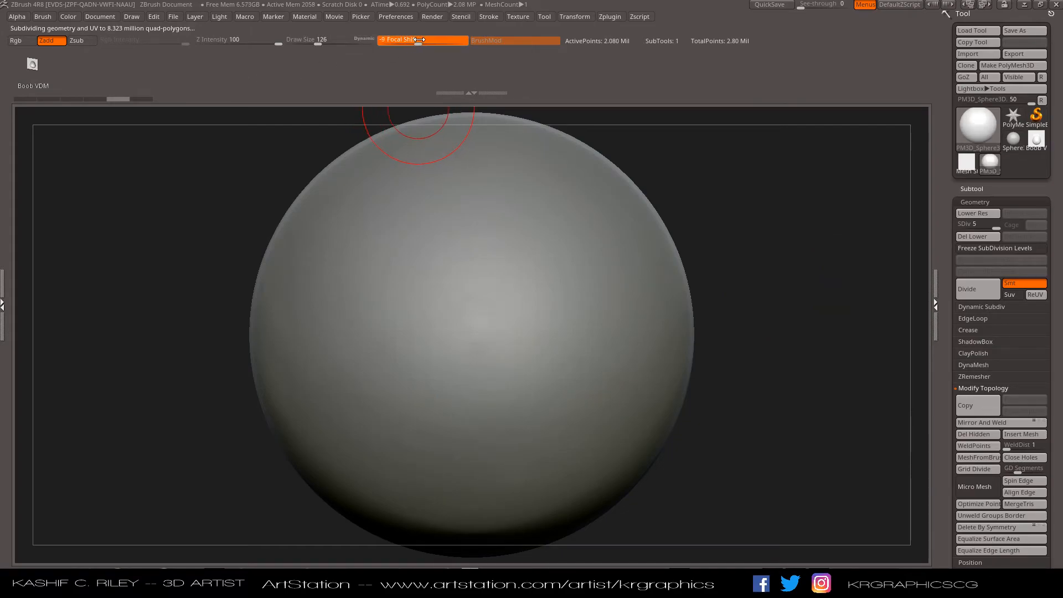
Step: Set the Focal Shift to 1, stamp a large breast form on the sphere, check its side profile and undo it
left_click_drag(424, 39, 425, 38)
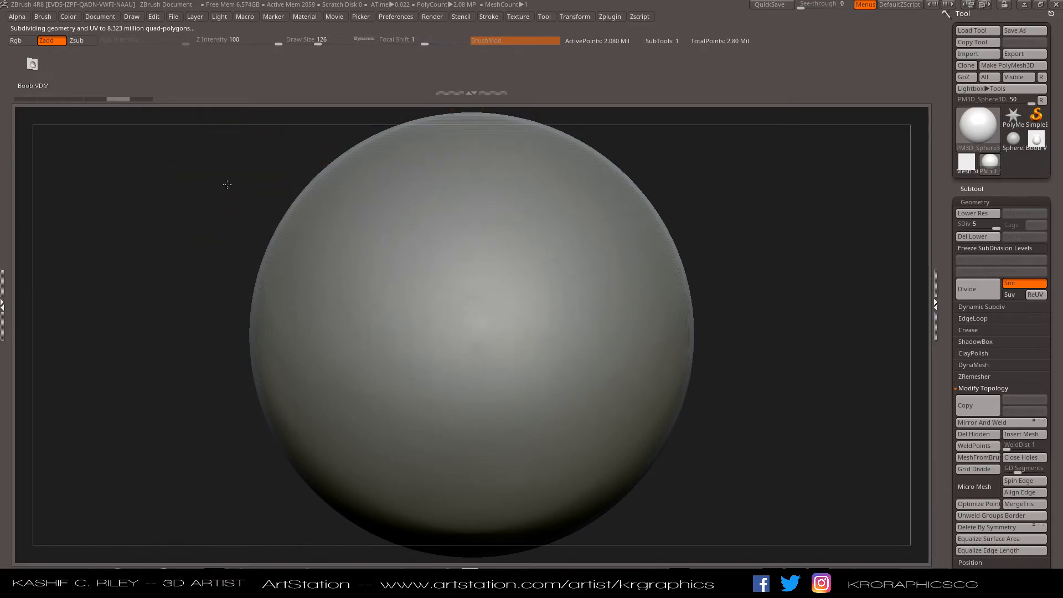
left_click_drag(461, 337, 450, 122)
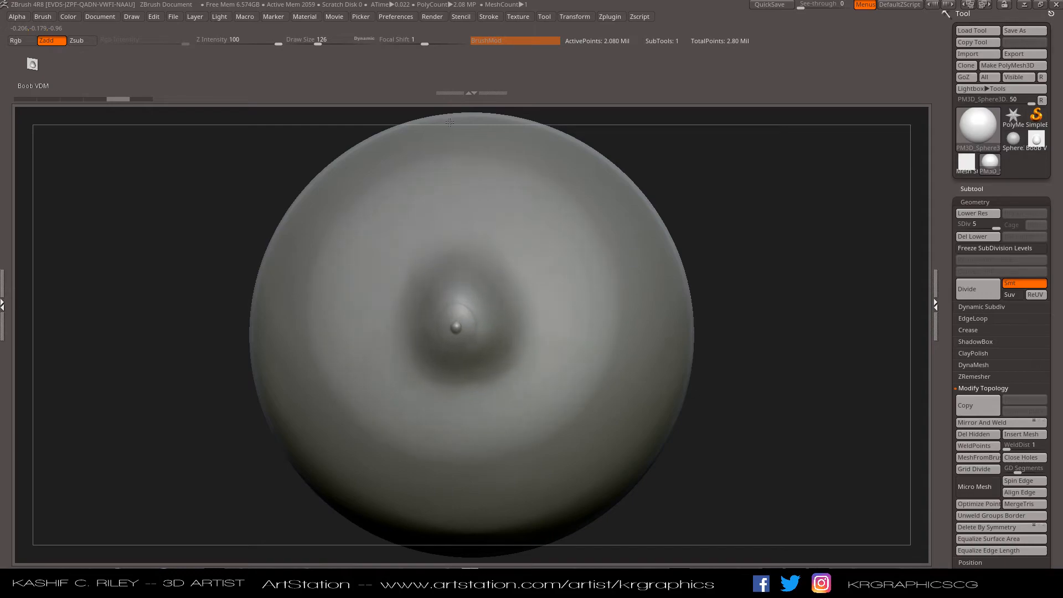
left_click_drag(164, 244, 224, 256)
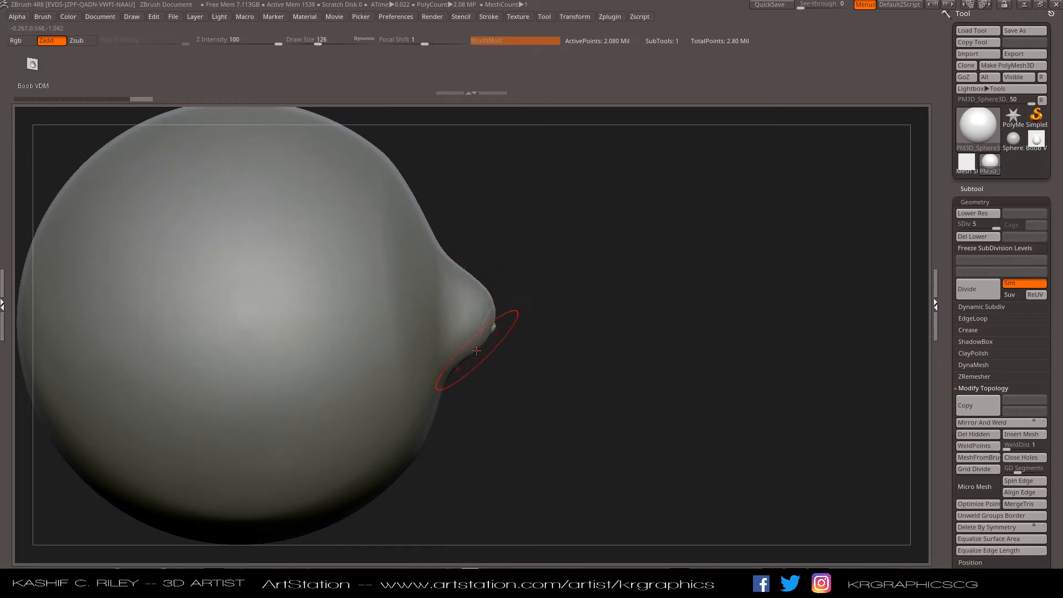
key("ctrl+z")
left_click_drag(570, 333, 428, 143)
left_click_drag(548, 255, 536, 256)
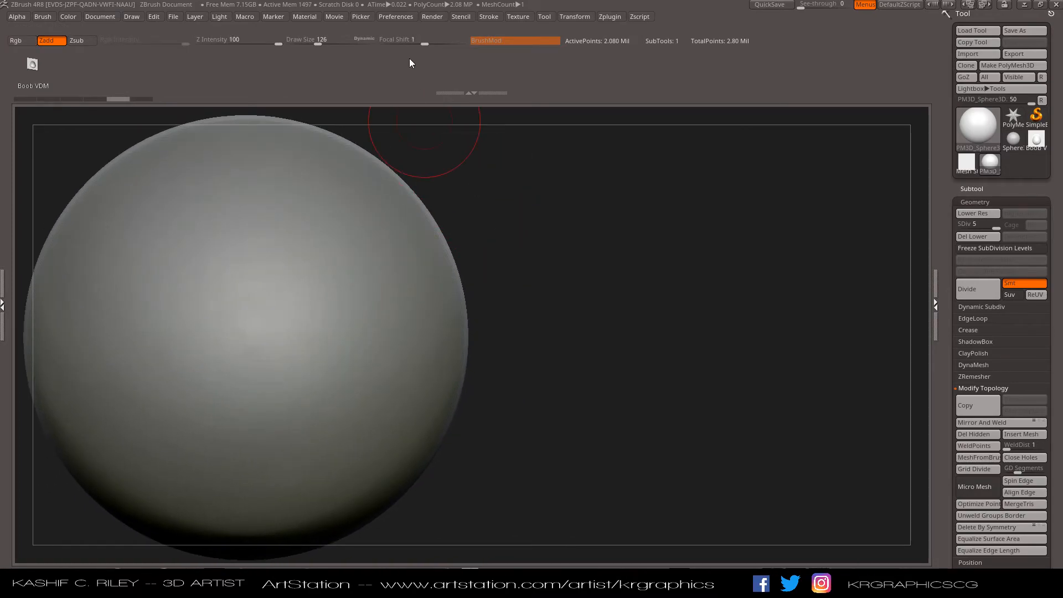
Step: Stamp small breast forms on the sphere with Focal Shift at 48 and at 100, undoing each stamp
left_click_drag(237, 313, 316, 346)
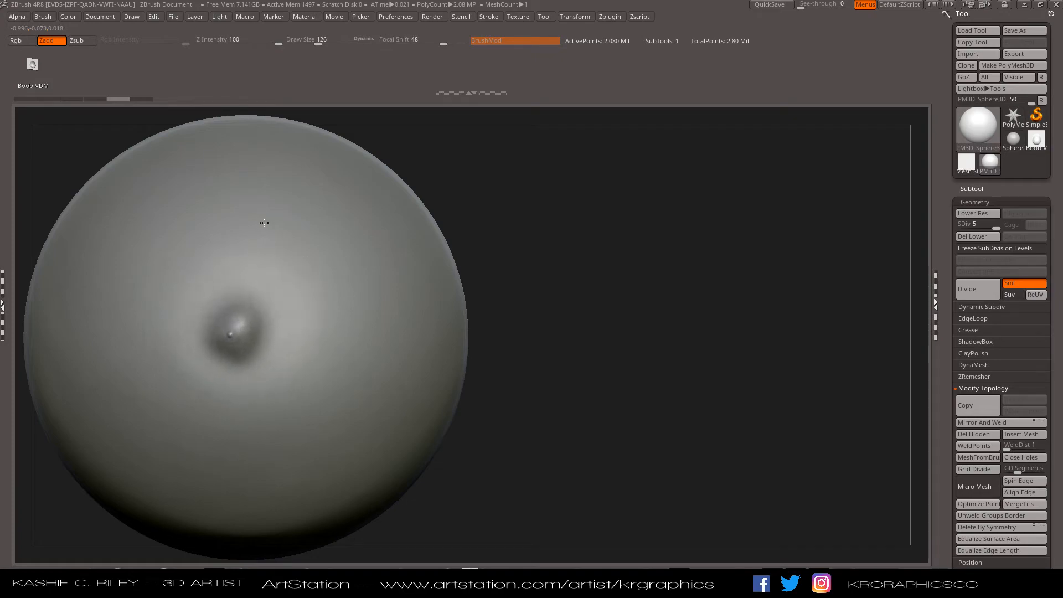
key("ctrl+z")
left_click_drag(449, 38, 466, 39)
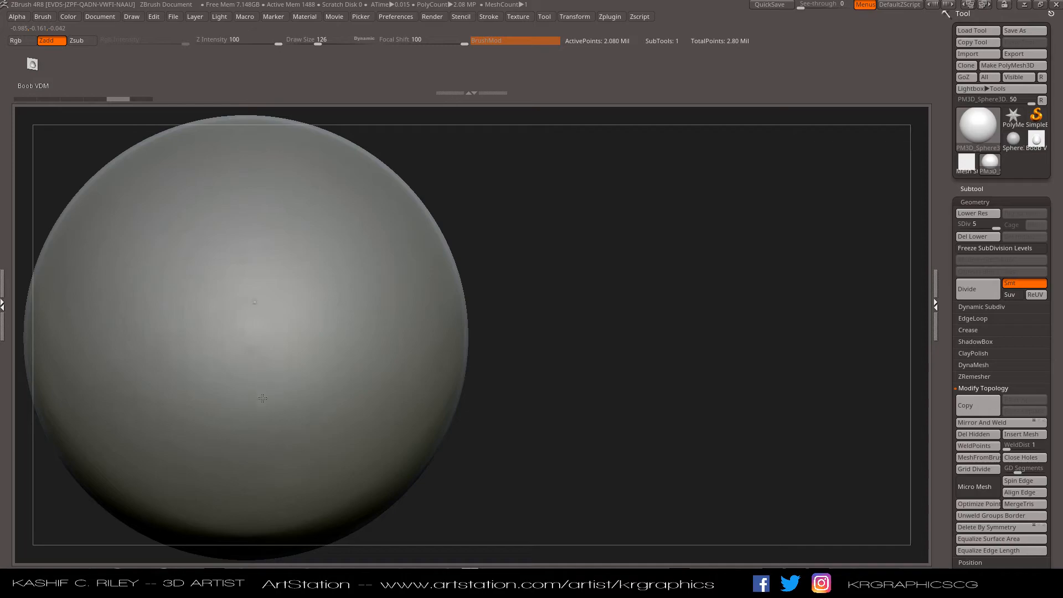
key("ctrl+z")
Step: Set the Focal Shift to -67 and stamp a large breast form onto the sphere
left_click_drag(399, 38, 395, 39)
left_click_drag(259, 295, 255, 89)
left_click_drag(621, 297, 520, 300)
Step: Try a second stamp beside the first at Z Intensity 32, undo it and stamp again at Z Intensity 71
left_click_drag(278, 43, 243, 43)
left_click_drag(509, 325, 498, 234)
key("ctrl+z")
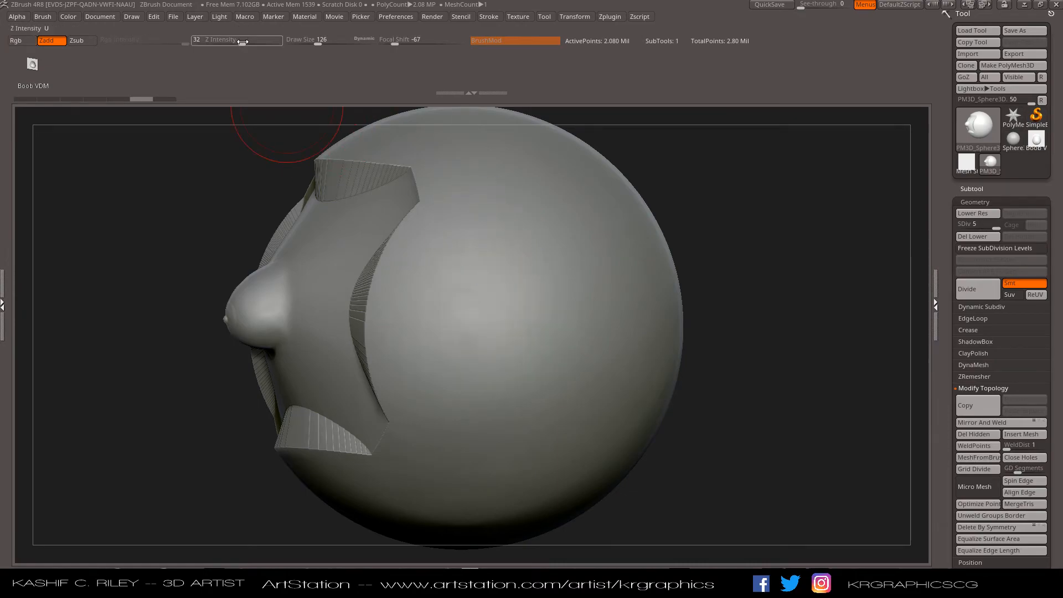
left_click_drag(261, 40, 266, 39)
mouse_move(501, 327)
left_mouse_down()
mouse_move(486, 166)
mouse_move(501, 126)
left_mouse_up()
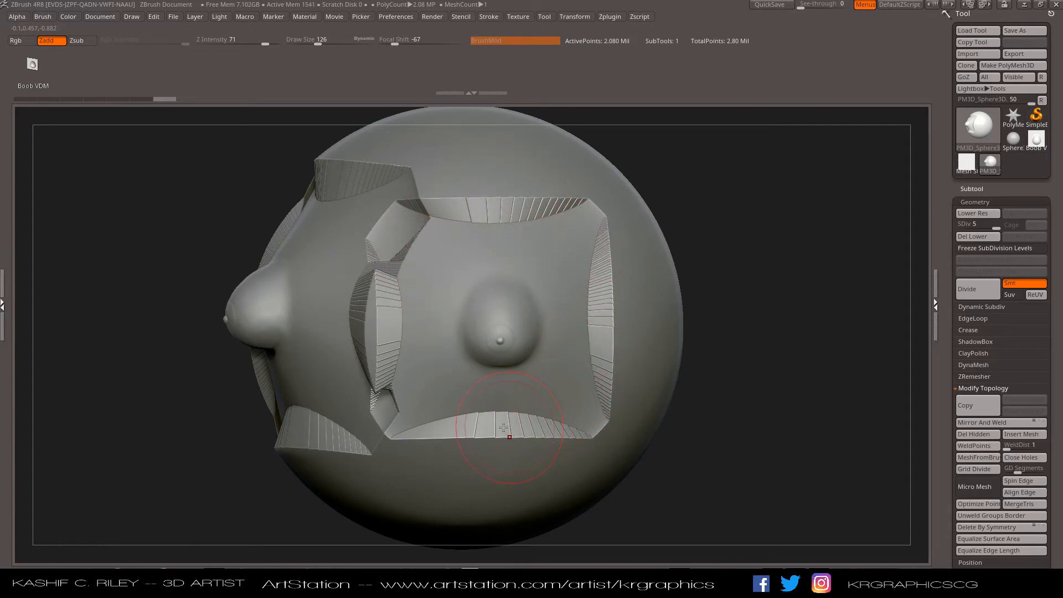
Step: Set the Focal Shift to 0 and stamp a breast form on an empty side of the sphere
left_click_drag(399, 42, 423, 44)
left_click_drag(700, 241, 487, 263)
left_click_drag(487, 263, 713, 249, "alt")
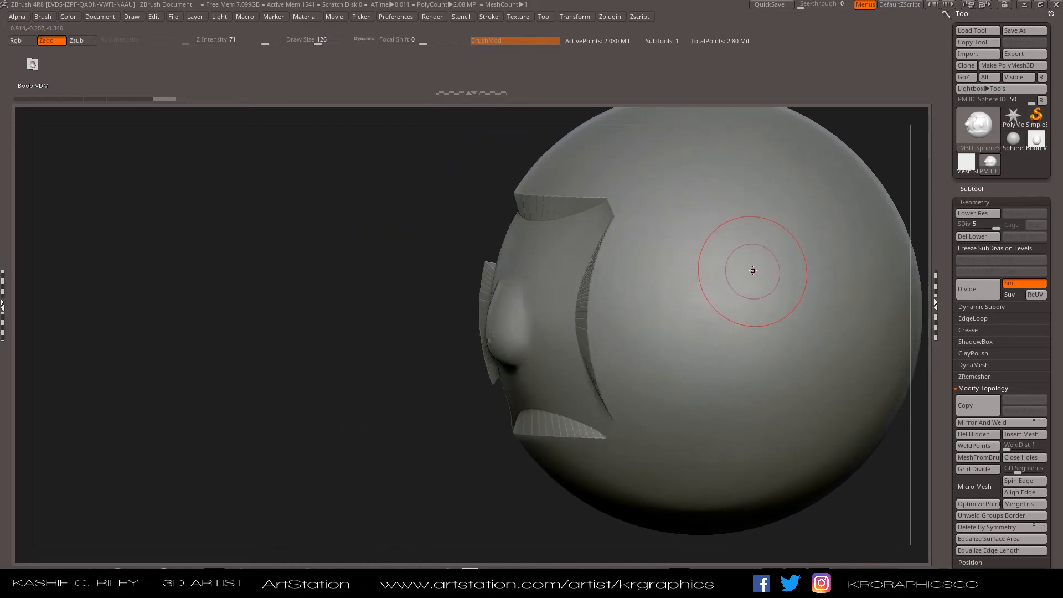
left_click_drag(744, 325, 748, 377)
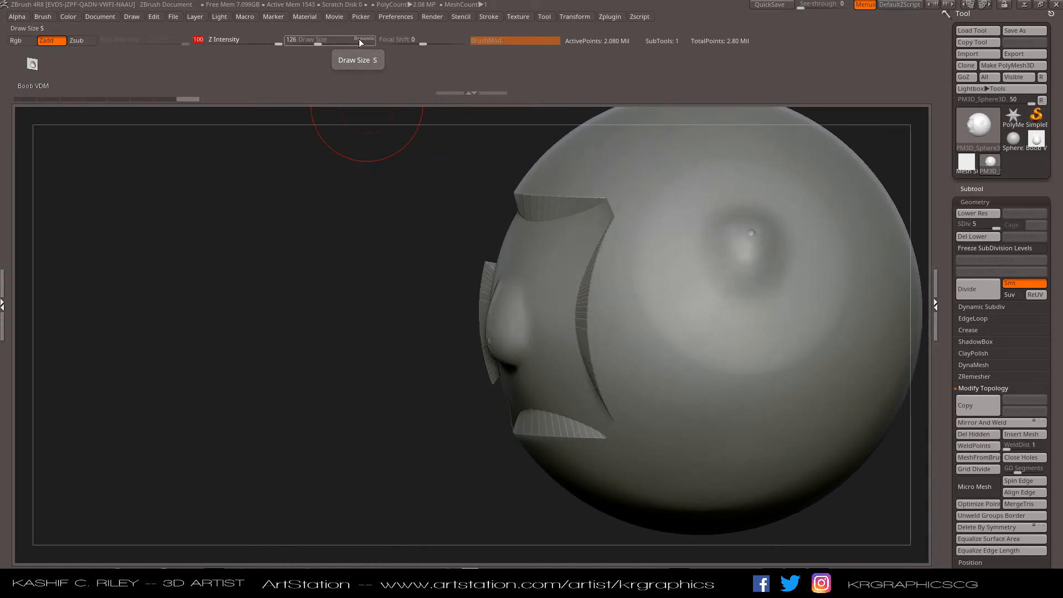
Step: Set the Z Intensity to 100, stamp a smaller form, undo the last two stamps and stamp a larger breast form there
left_click_drag(693, 282, 716, 340)
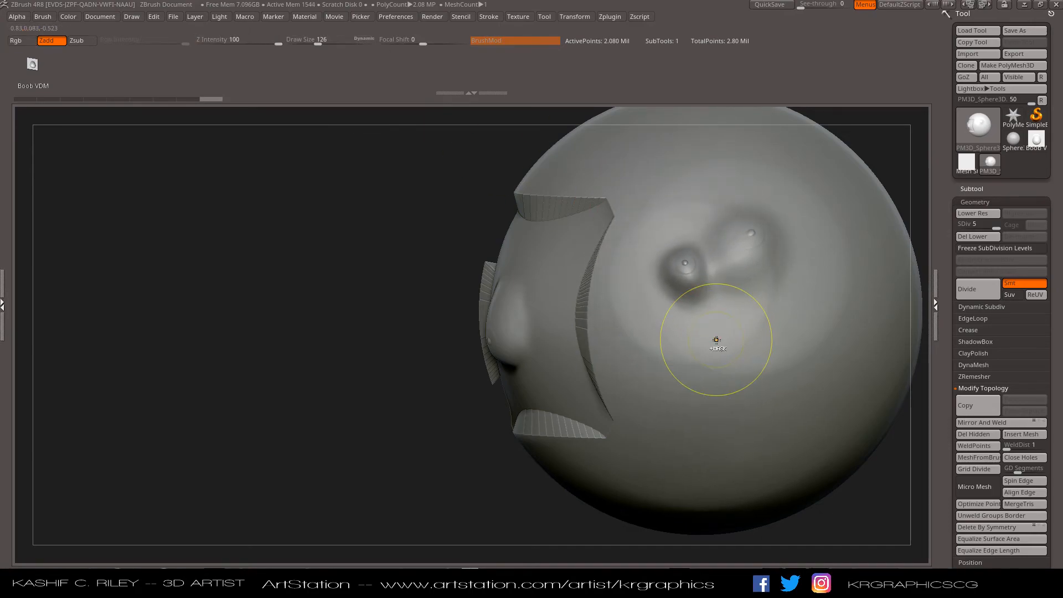
key("ctrl+z")
key("ctrl+z")
left_click_drag(715, 255, 697, 145)
mouse_move(432, 221)
left_mouse_down()
mouse_move(380, 225)
mouse_move(423, 233)
mouse_move(404, 221)
mouse_move(596, 192)
left_mouse_up()
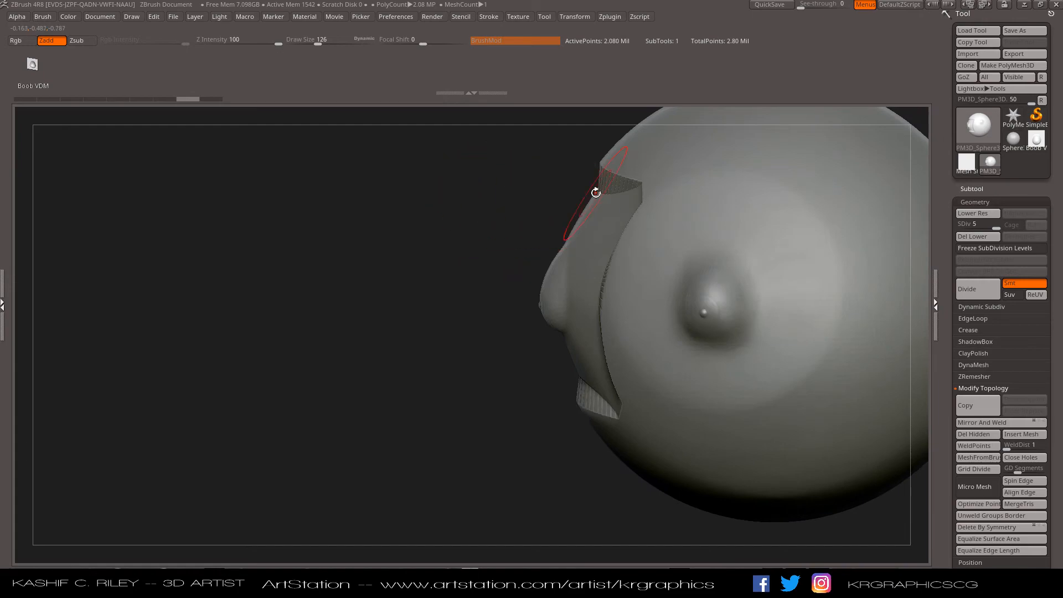
Step: Switch to the Mesh Start plane, frame it and raise it to subdivision level 6
left_click(962, 161)
left_click_drag(582, 317, 584, 290)
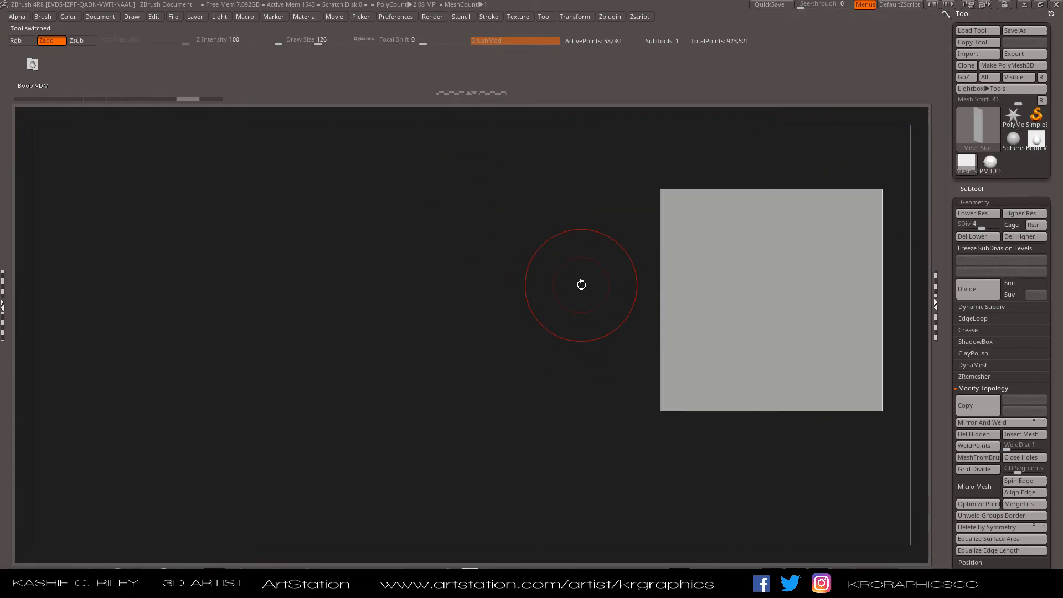
key("f")
right_click_drag(576, 330, 570, 304, "ctrl")
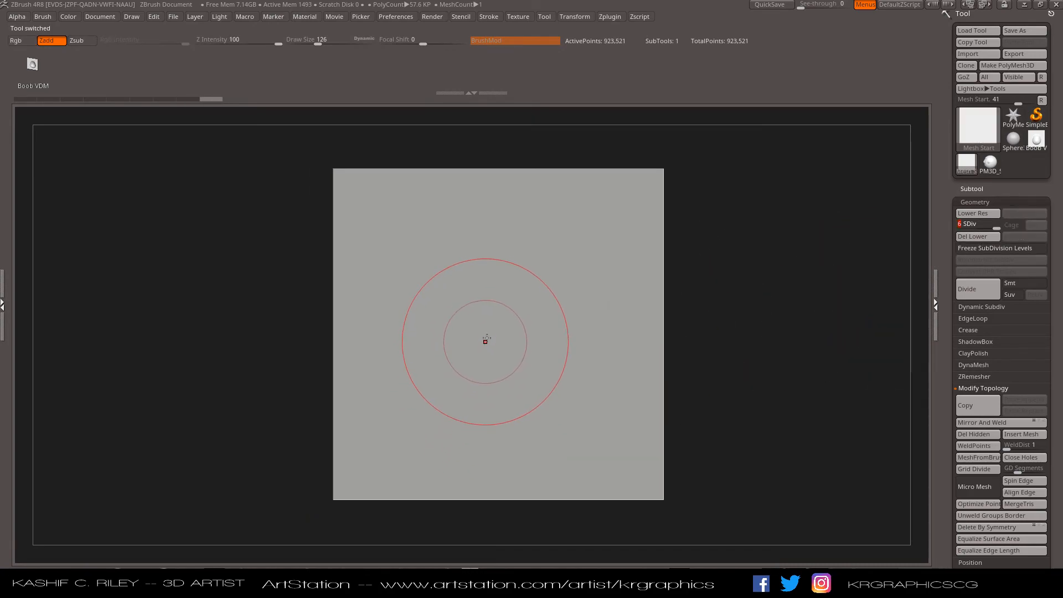
Step: Stamp a large breast form on the plane's centre, undo it and check the brush's current 3D alpha
mouse_move(501, 339)
left_mouse_down()
mouse_move(496, 393)
mouse_move(530, 384)
mouse_move(498, 209)
mouse_move(508, 115)
mouse_move(503, 174)
left_mouse_up()
mouse_move(722, 320)
left_mouse_down()
mouse_move(762, 313)
mouse_move(727, 319)
left_mouse_up()
key("ctrl+z")
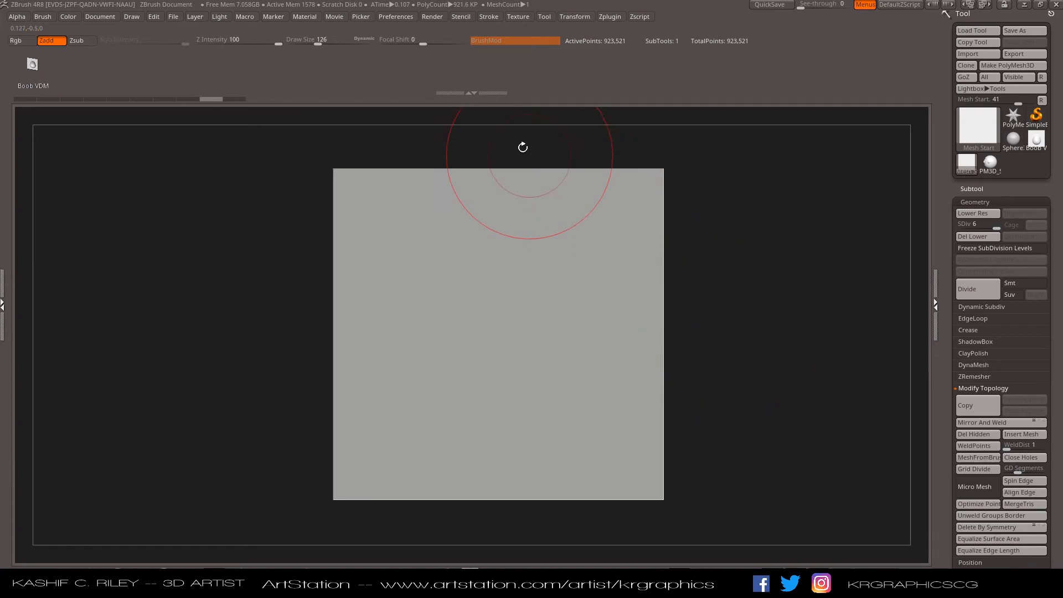
left_click(40, 17)
left_click(28, 19)
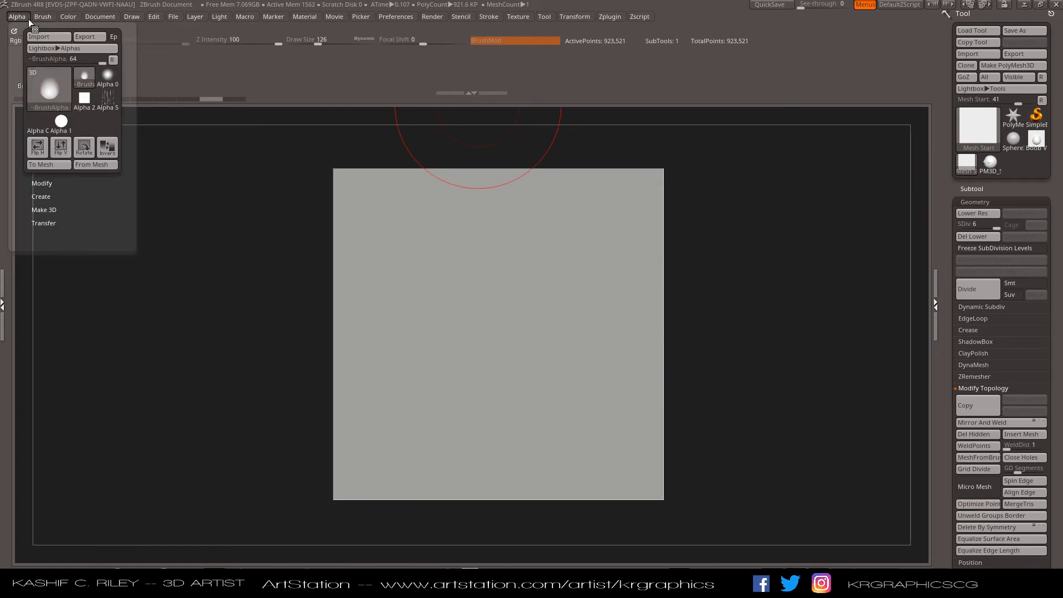
mouse_move(42, 83)
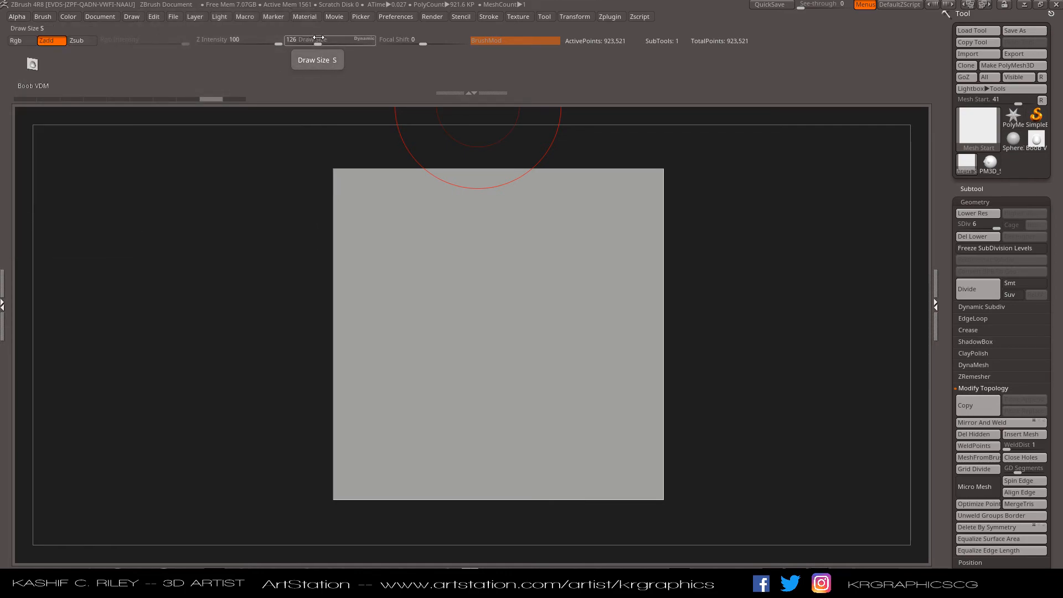
Step: Set the Draw Size to 103 and Focal Shift to 31, stamp a breast form on the plane and undo it
left_click_drag(317, 39, 316, 39)
left_click_drag(403, 39, 418, 39)
mouse_move(508, 337)
left_mouse_down()
mouse_move(504, 399)
mouse_move(520, 442)
mouse_move(611, 286)
mouse_move(506, 195)
mouse_move(504, 150)
mouse_move(520, 123)
left_mouse_up()
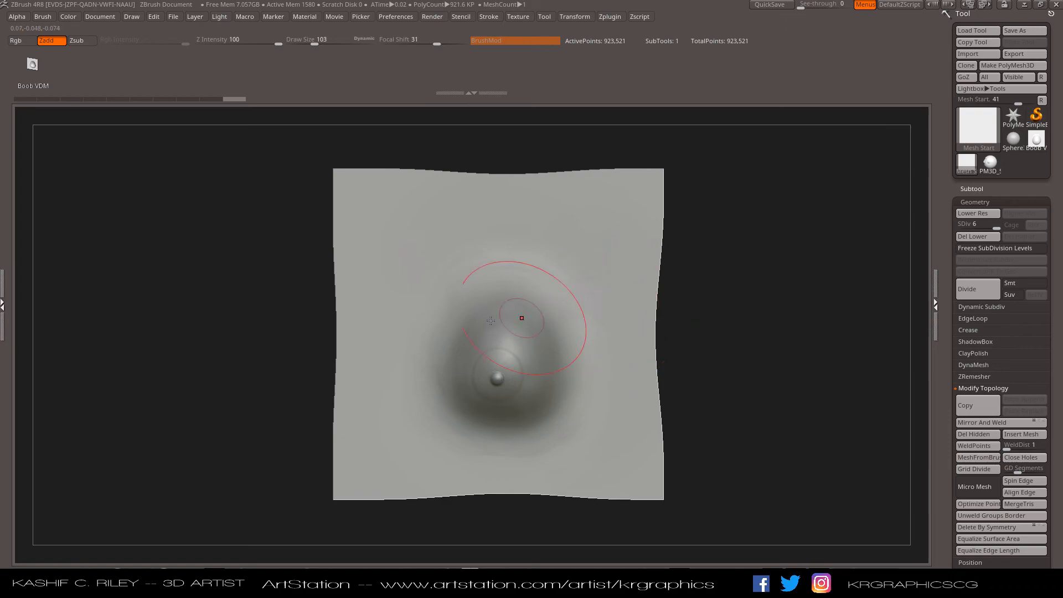
mouse_move(765, 386)
left_mouse_down()
mouse_move(724, 387)
mouse_move(756, 379)
left_mouse_up()
key("ctrl+z")
Step: Set the Focal Shift to -24, stamp a large breast form on the plane's centre and inspect it up close
left_click_drag(433, 44, 412, 44)
left_click_drag(508, 335, 505, 110)
left_click_drag(701, 342, 718, 404)
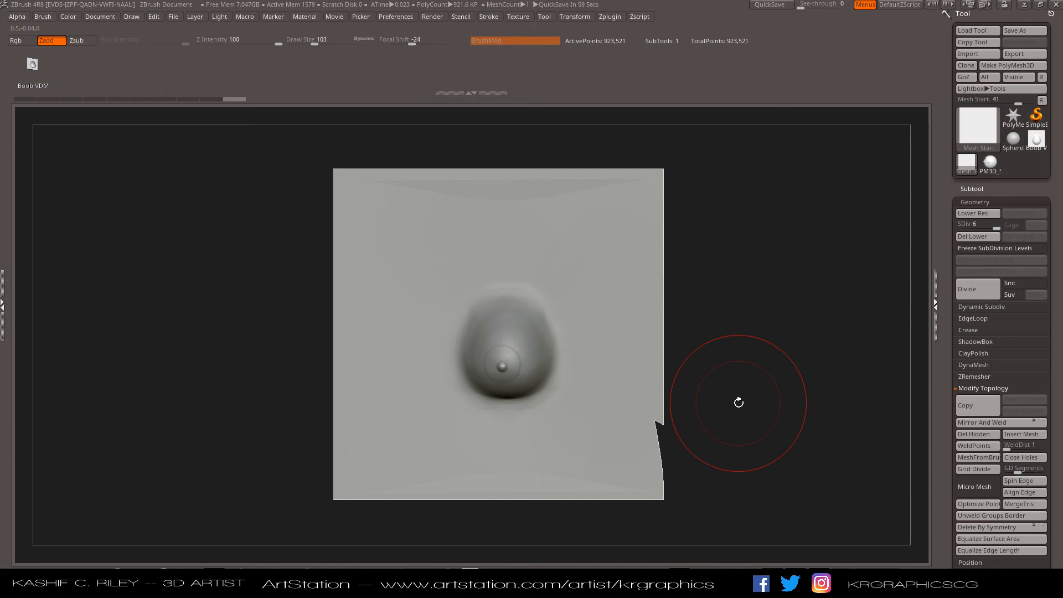
right_click_drag(759, 344, 775, 410, "ctrl")
left_click_drag(849, 333, 869, 333)
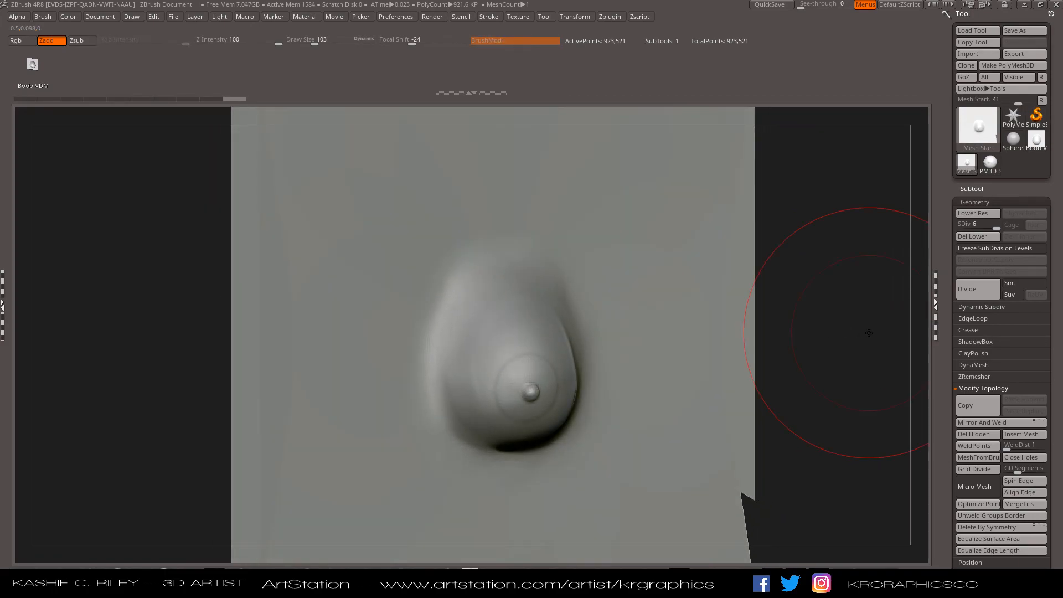